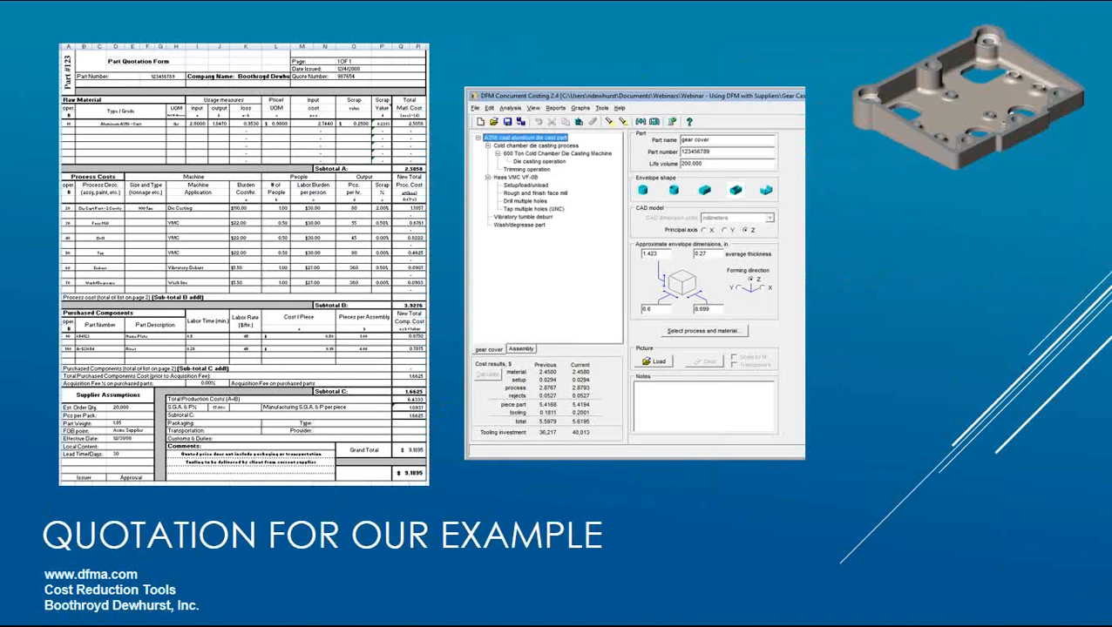
Switch from the slide show to the blank QuoteForm - Blank.xlsx workbook in Excel
key("alt+Tab")
key("alt+Tab")
key("alt+Tab")
key("alt+Tab")
key("alt+Tab")
key("alt+Tab")
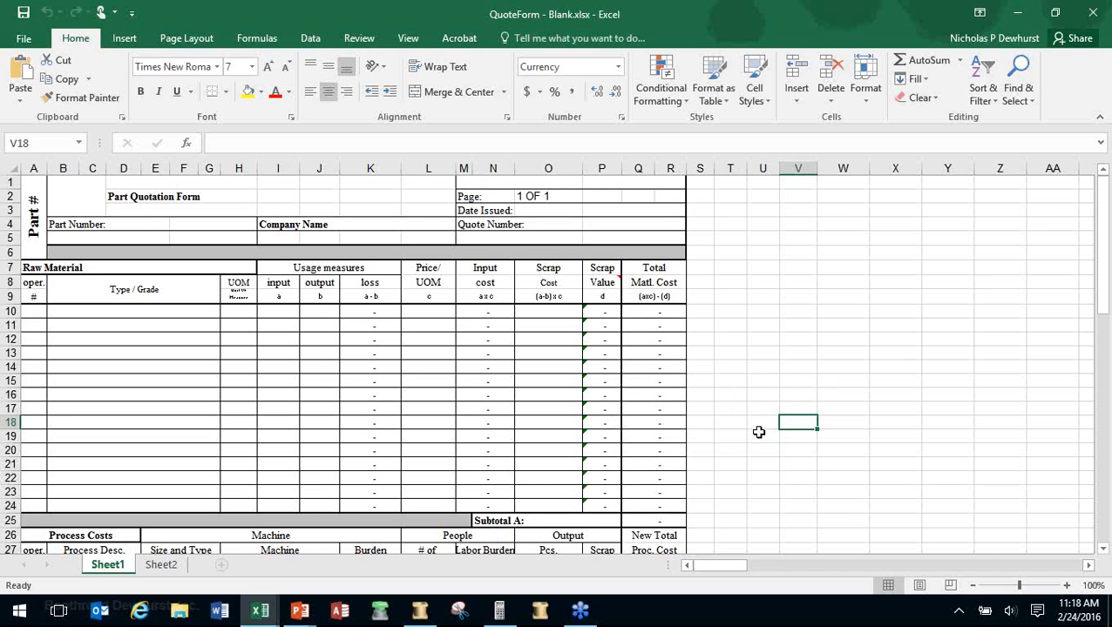
Scroll Sheet1 down to the Grand Total rows, then return to the 'Quotation for our example' slide
scroll(748, 427, "down", 1)
scroll(747, 427, "down", 7)
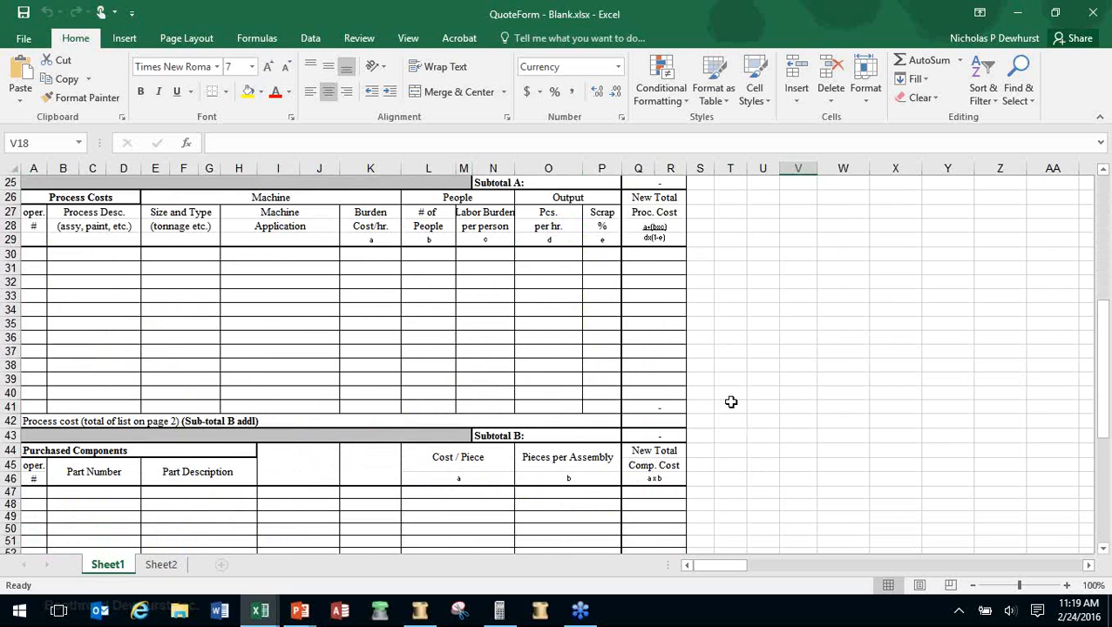
scroll(731, 402, "down", 4)
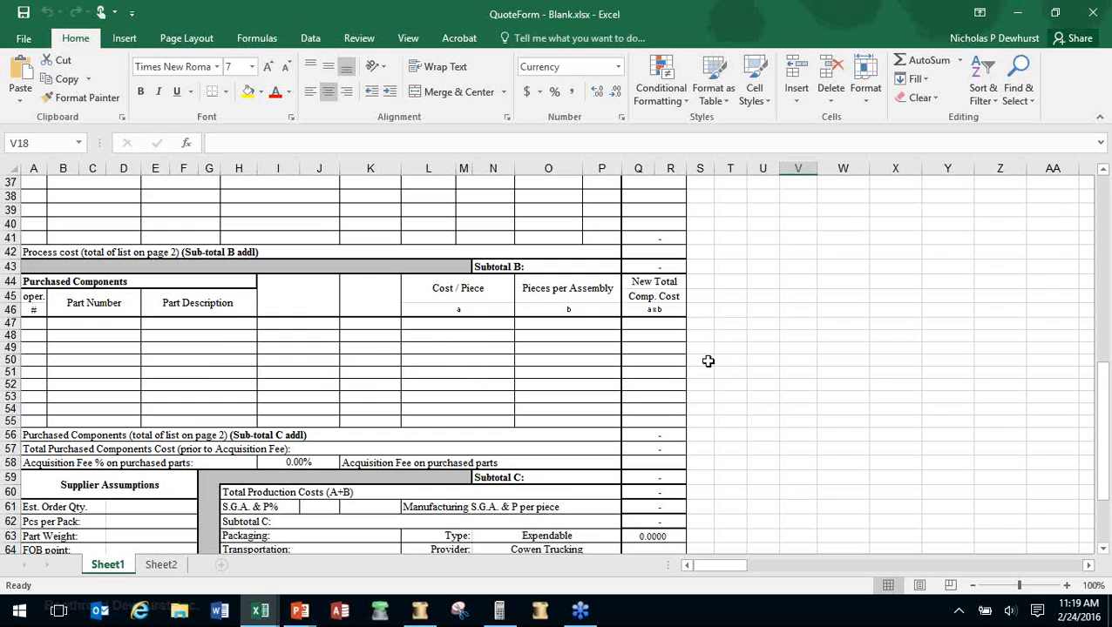
scroll(708, 361, "down", 3)
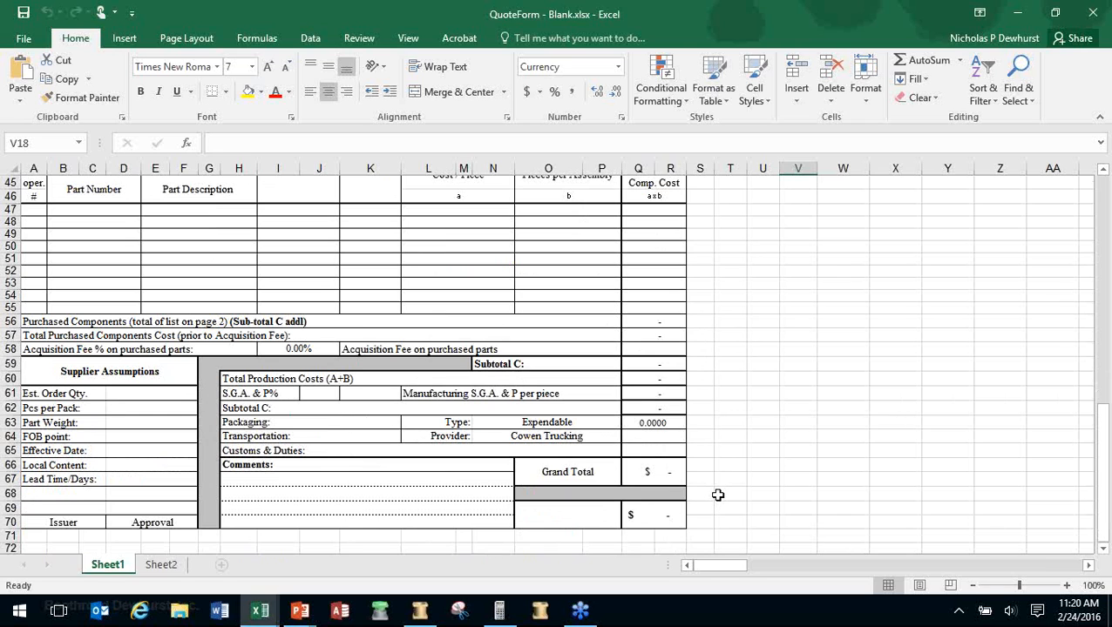
key("alt+Tab")
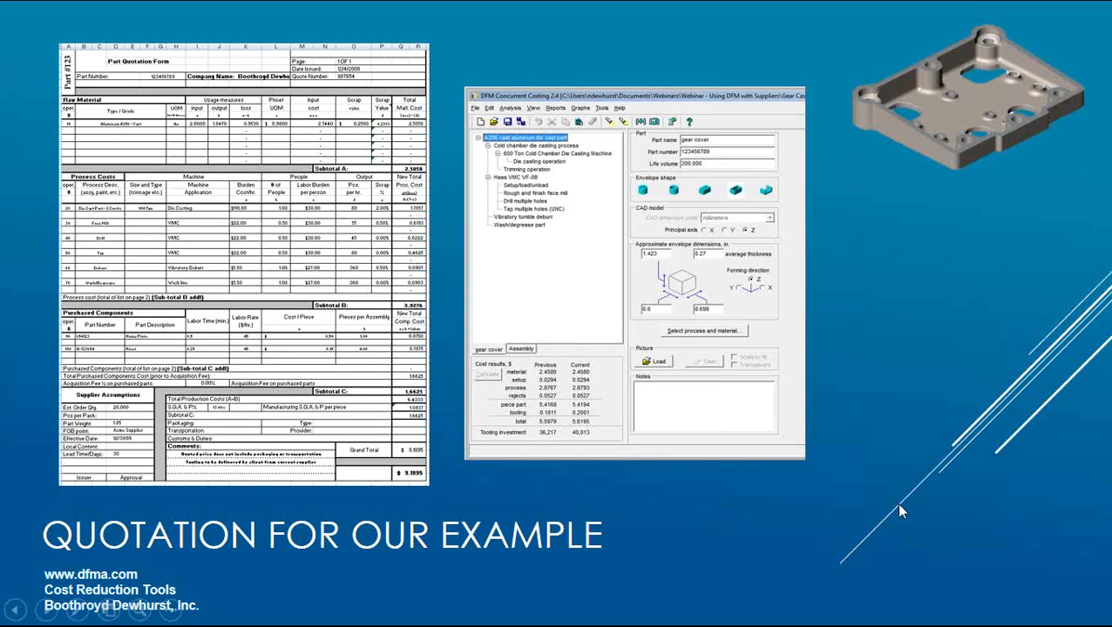
Advance to the 'Quotation Analysis - Material' slide (Aluminum A356 - Cast, 2.5058), then switch to DFM Concurrent Costing
left_click(452, 248)
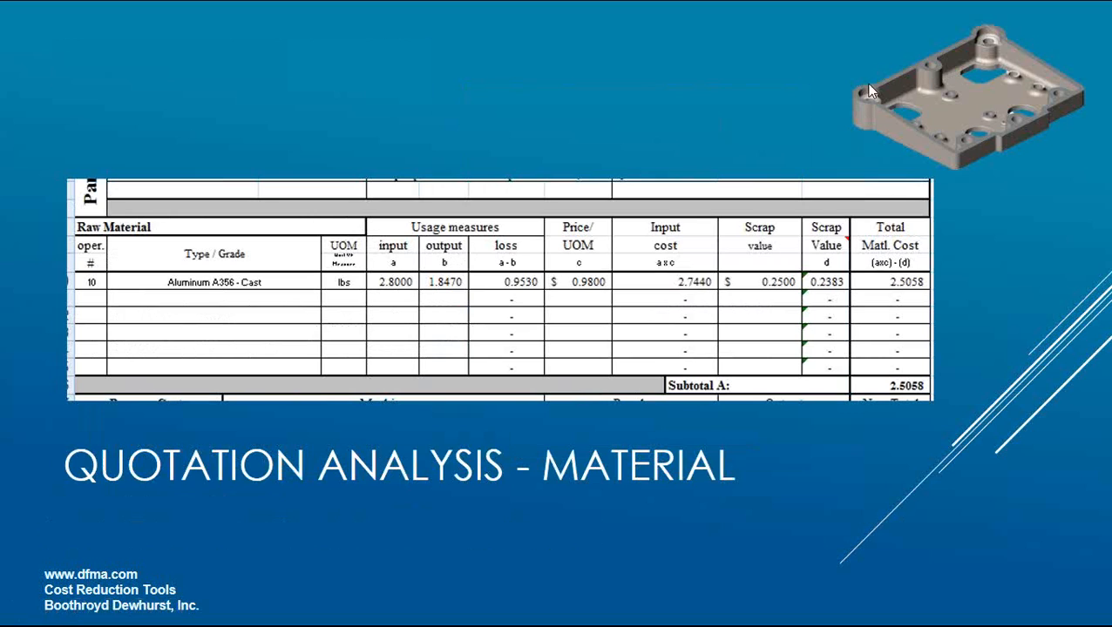
left_click(915, 29)
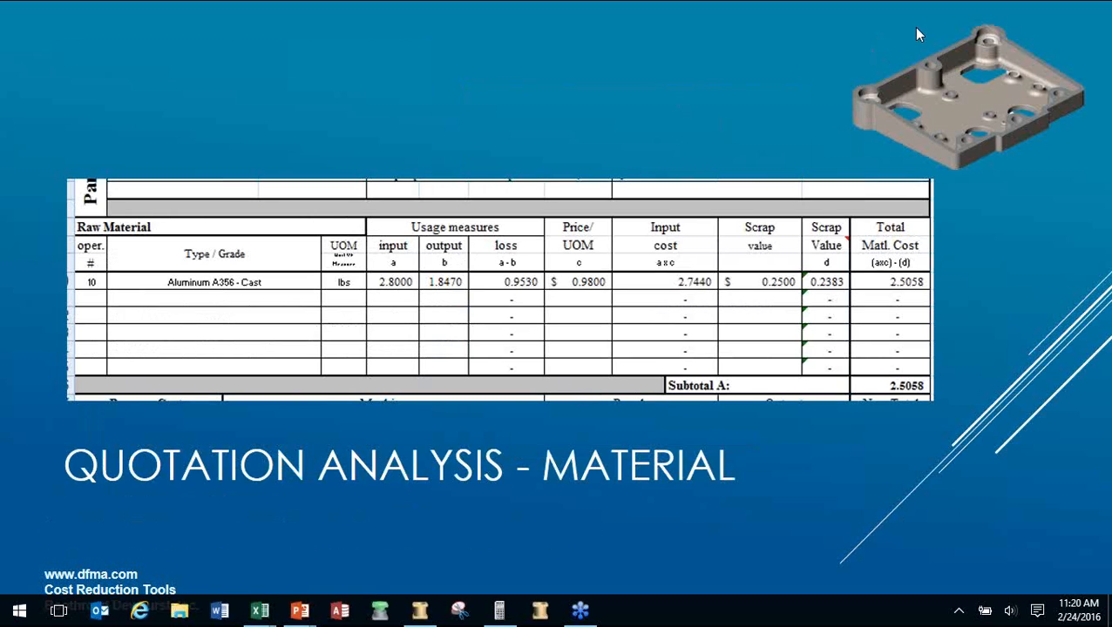
left_click(915, 29)
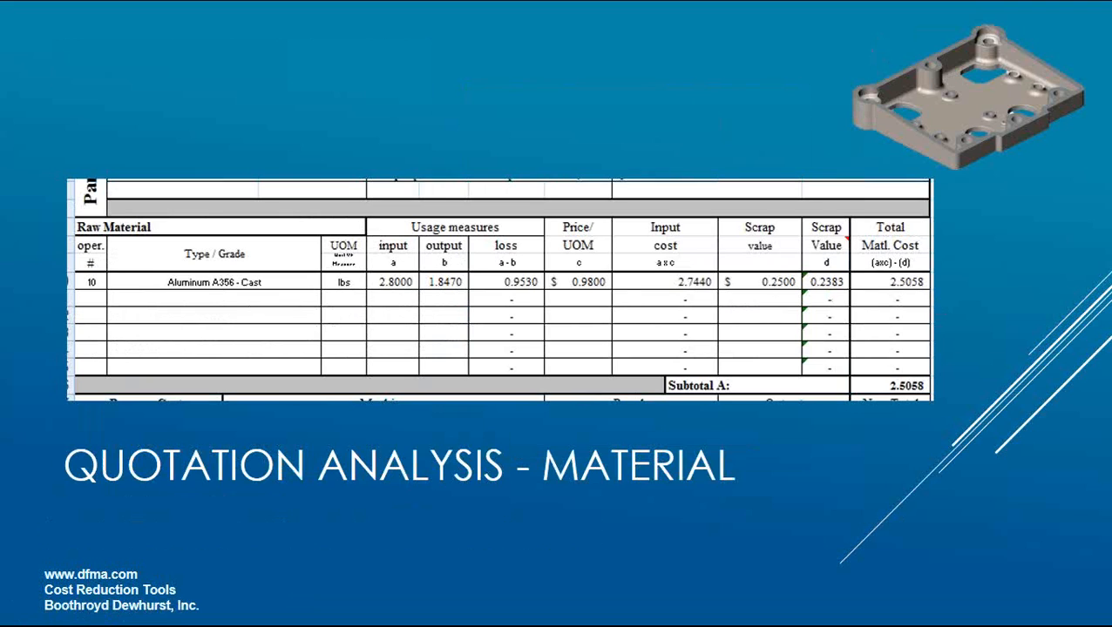
key("alt+Tab")
key("alt+Tab")
key("alt+Tab")
key("alt+Tab")
key("alt+Tab")
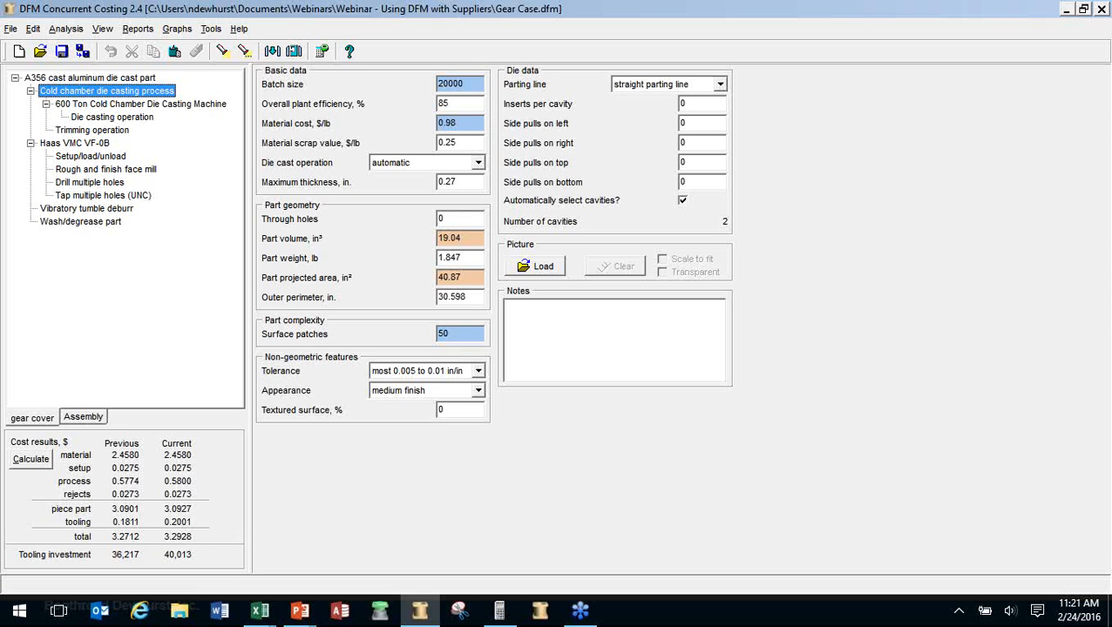
Show the gear cover part data and cold chamber die casting material cost of 0.98 $/lb, then return to the slides
key("Up")
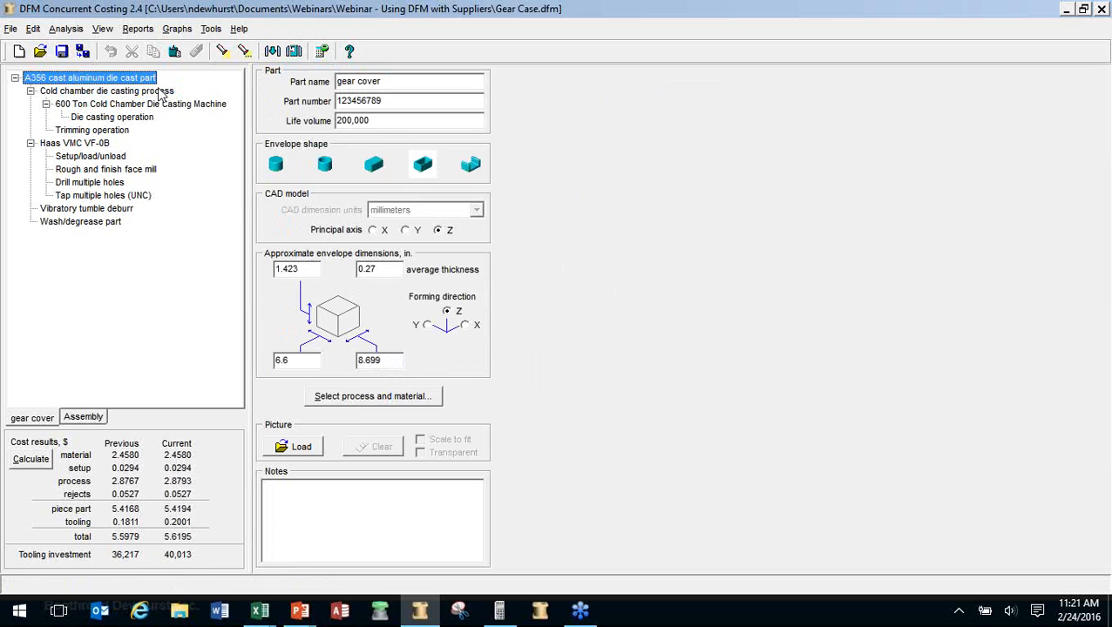
left_click(162, 92)
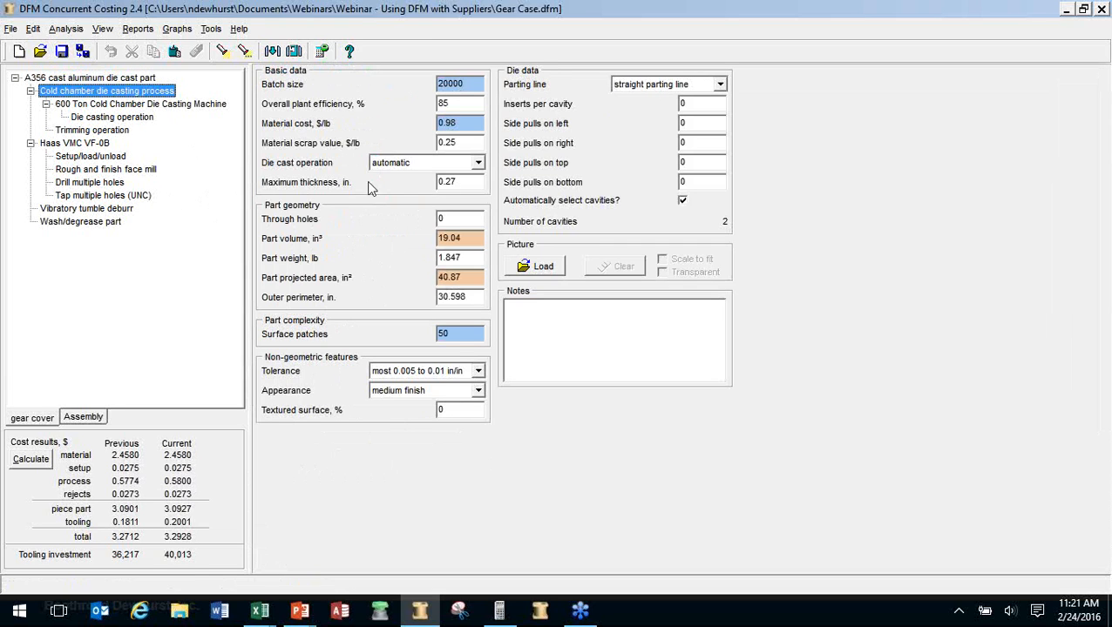
left_click(468, 123)
key("alt+Tab")
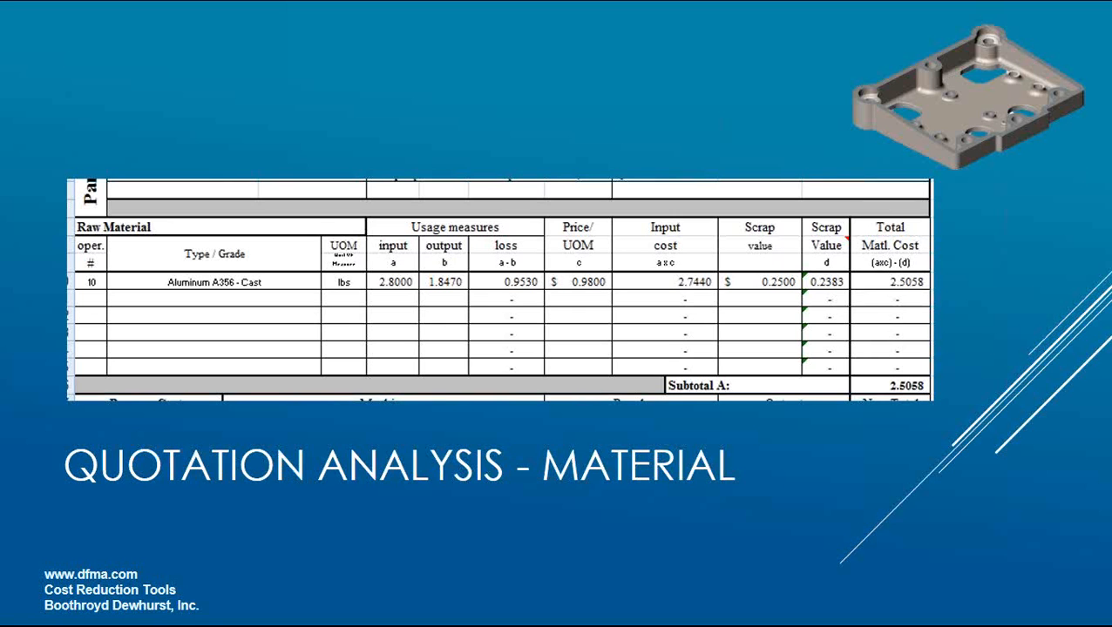
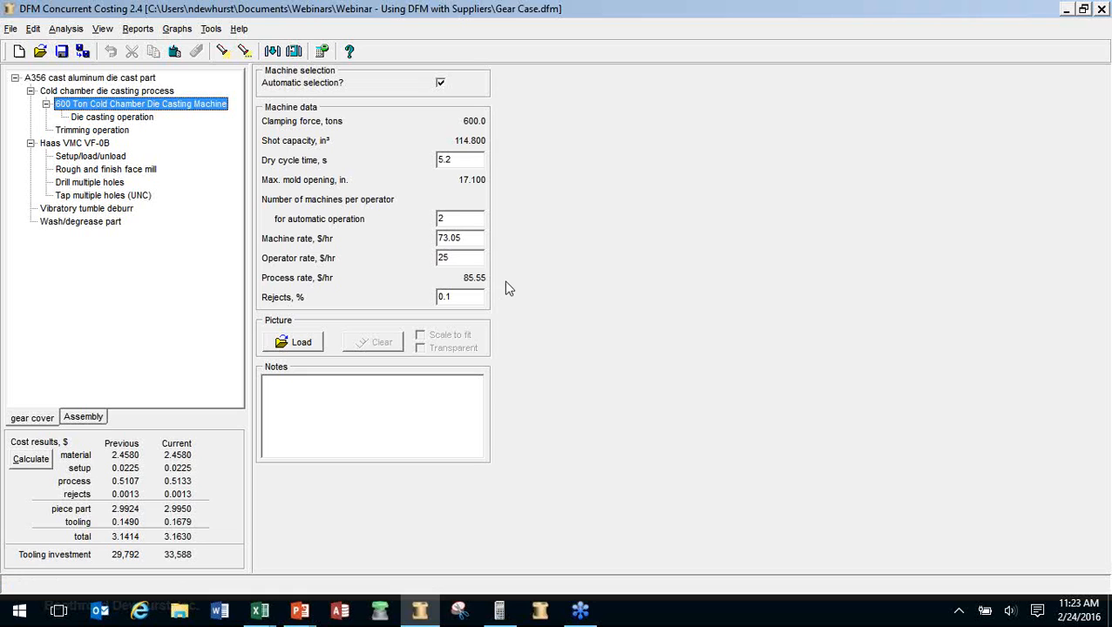
Replace the die casting machine with the 900 Ton Cold Chamber model at 90.75 $/hr, total $3.3278
right_click(201, 109)
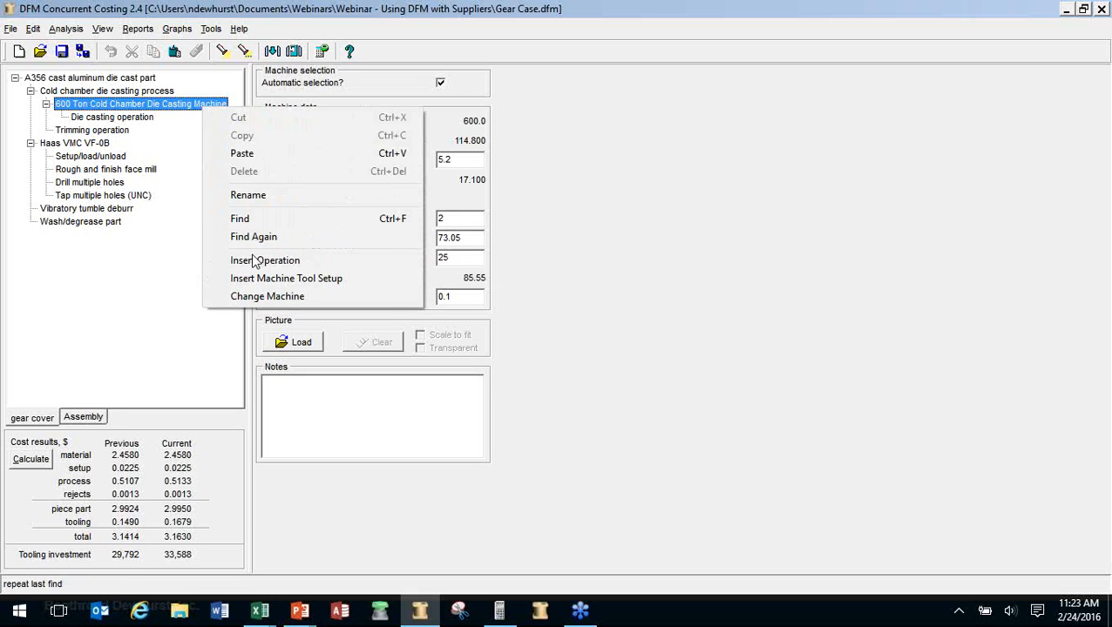
left_click(253, 296)
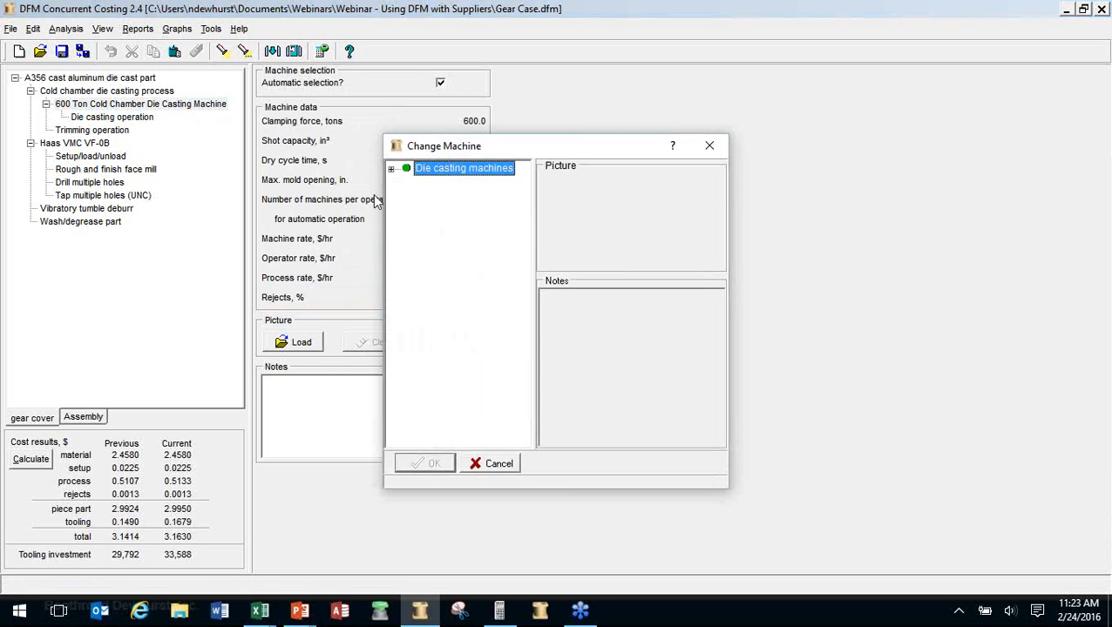
left_click(391, 169)
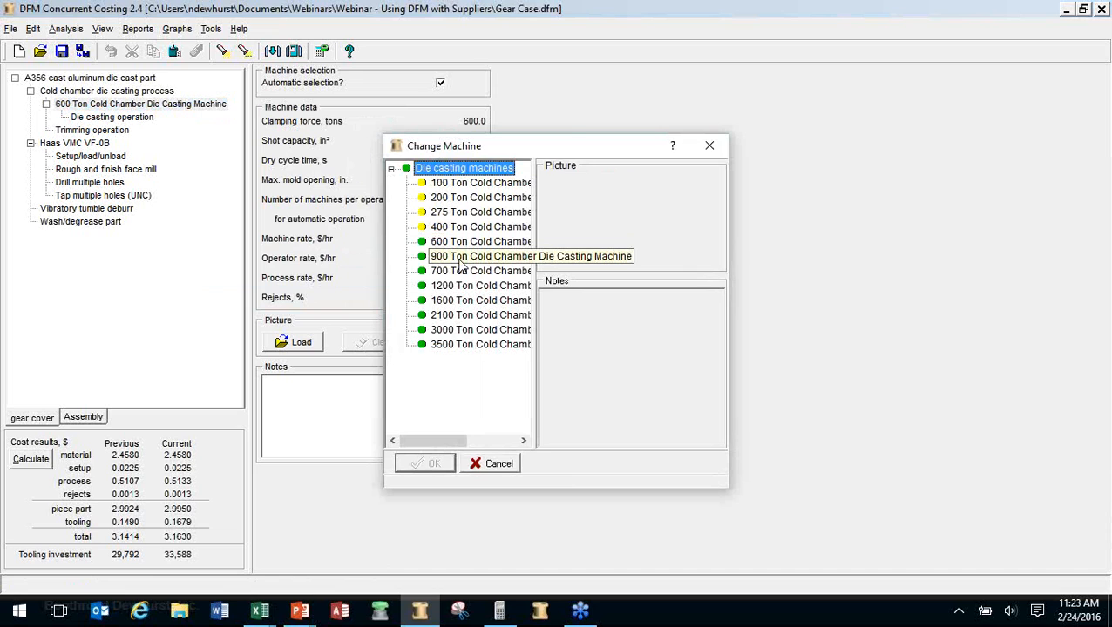
left_click(459, 259)
left_click(435, 470)
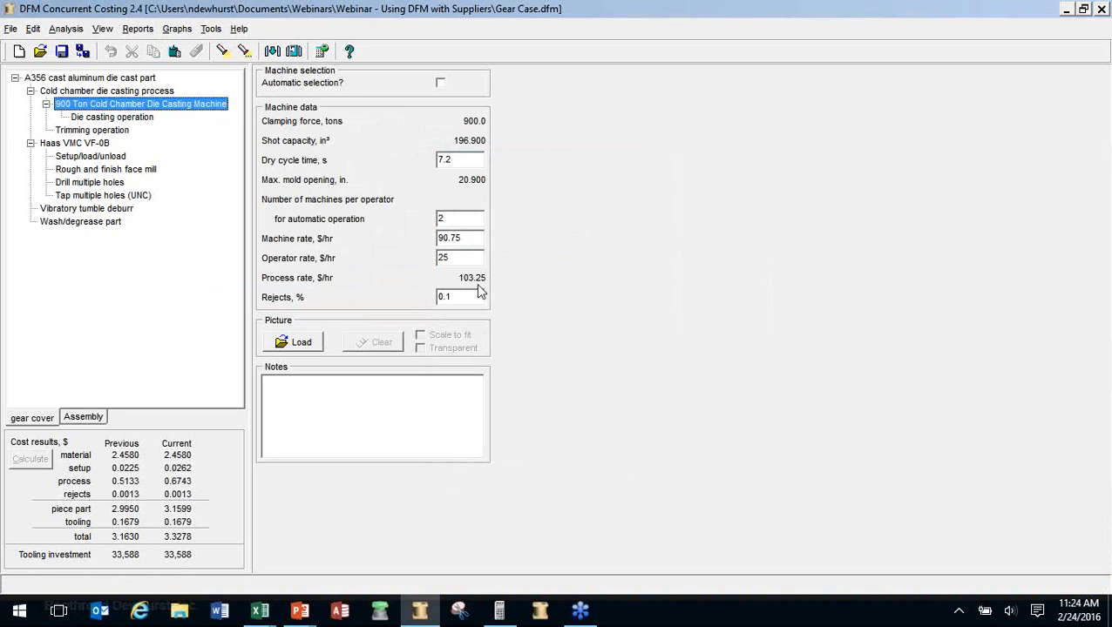
Re-enable automatic machine selection to restore the 600 Ton machine (total $3.1630), then show the quotation slide
left_click(440, 85)
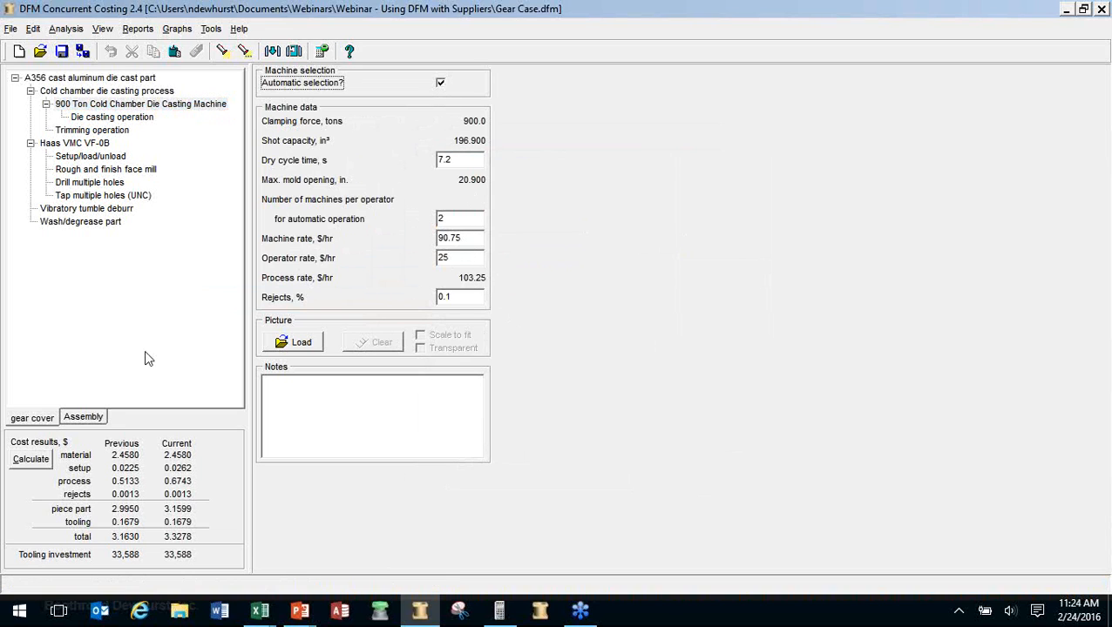
left_click(46, 465)
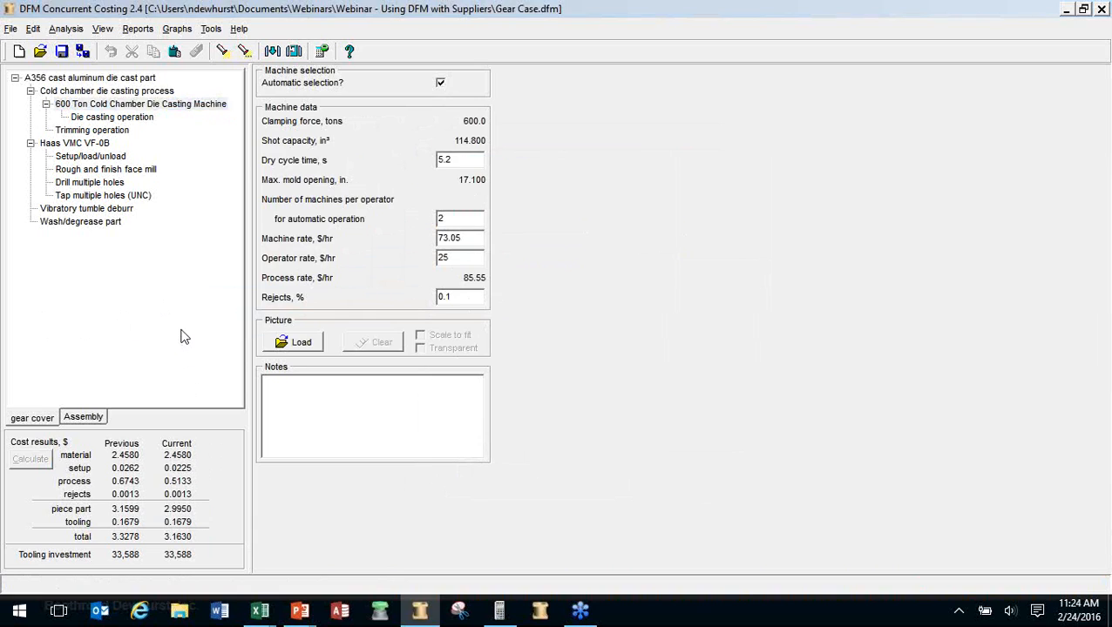
key("alt+Tab")
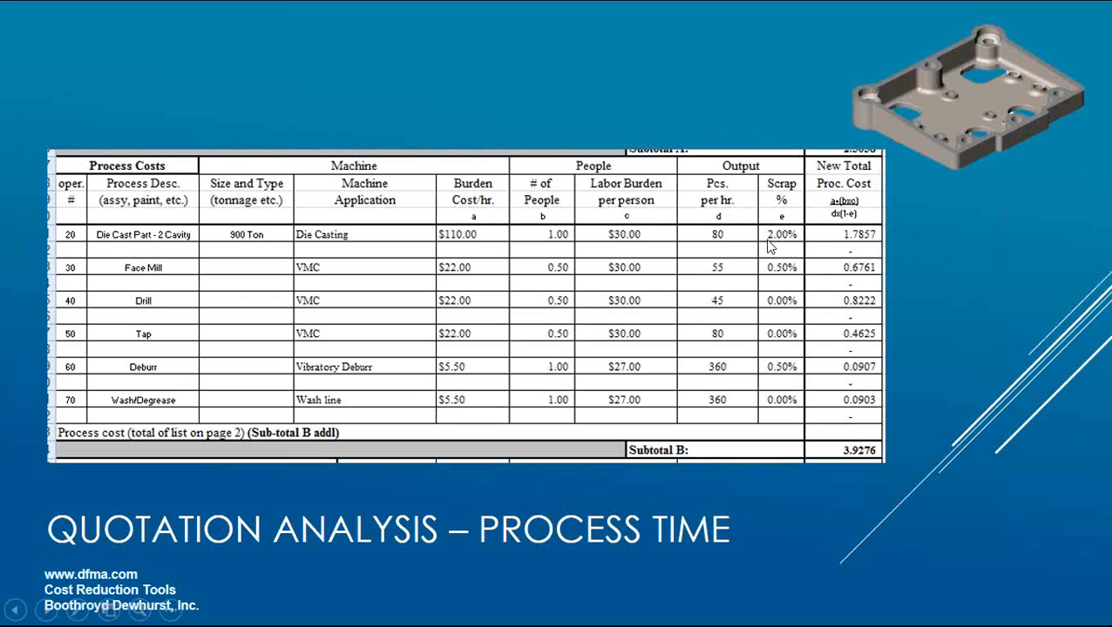
Compute the cycle time in Emu48 as 3600 ÷ 80 = 45 seconds, then return to the costing model
key("alt+Tab")
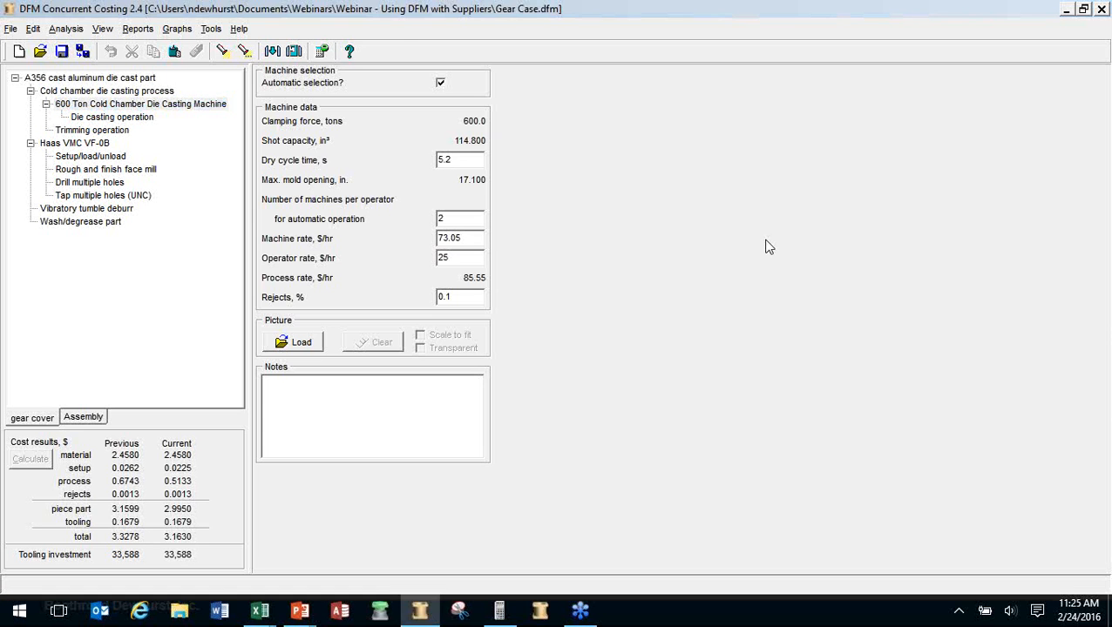
key("alt+Tab")
key("alt+Tab")
key("alt+Tab")
key("alt+Tab")
key("alt+Tab")
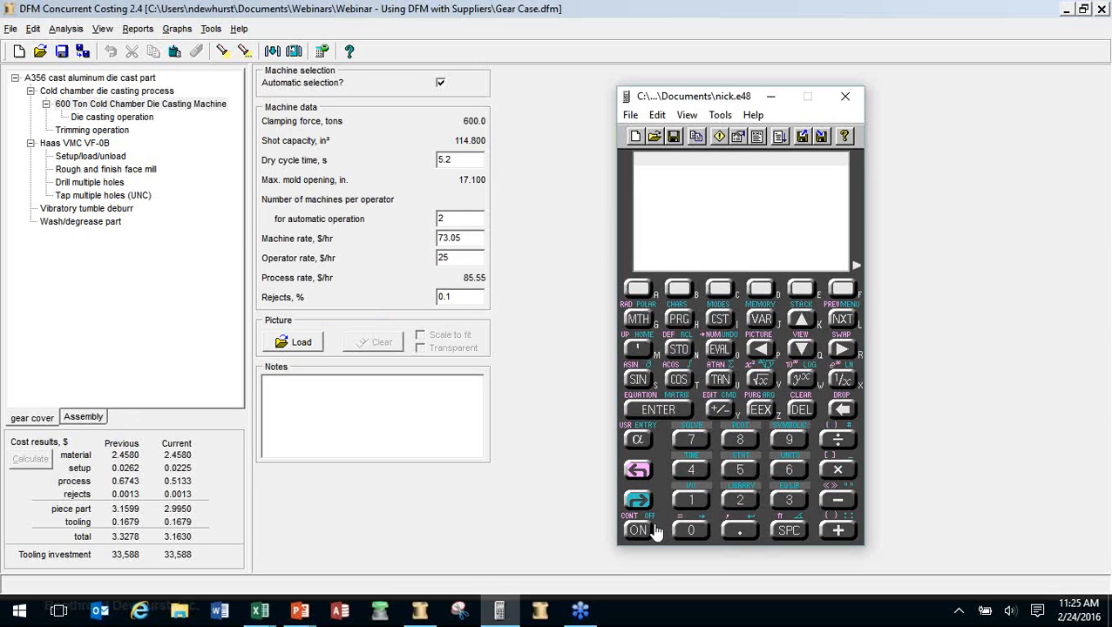
type("3600")
key("Return")
type("80")
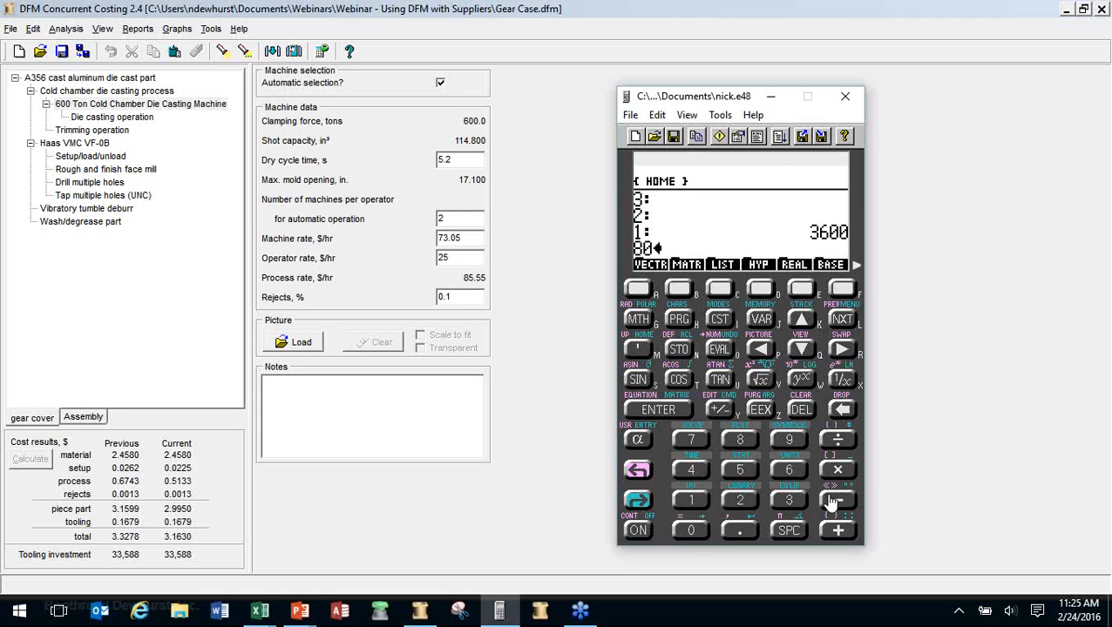
key("slash")
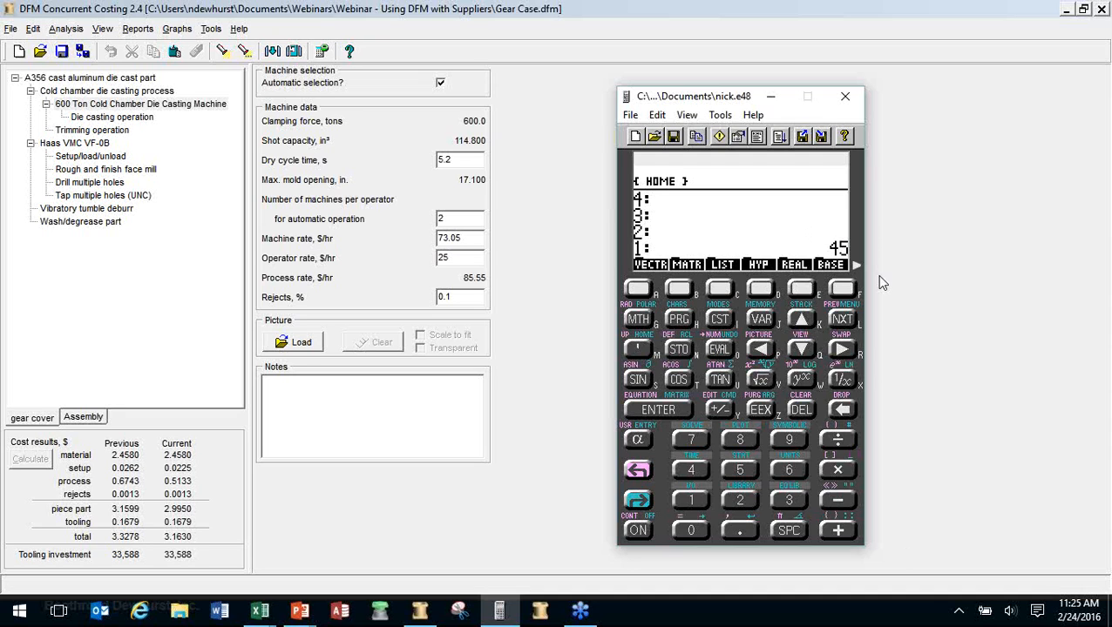
left_click(897, 200)
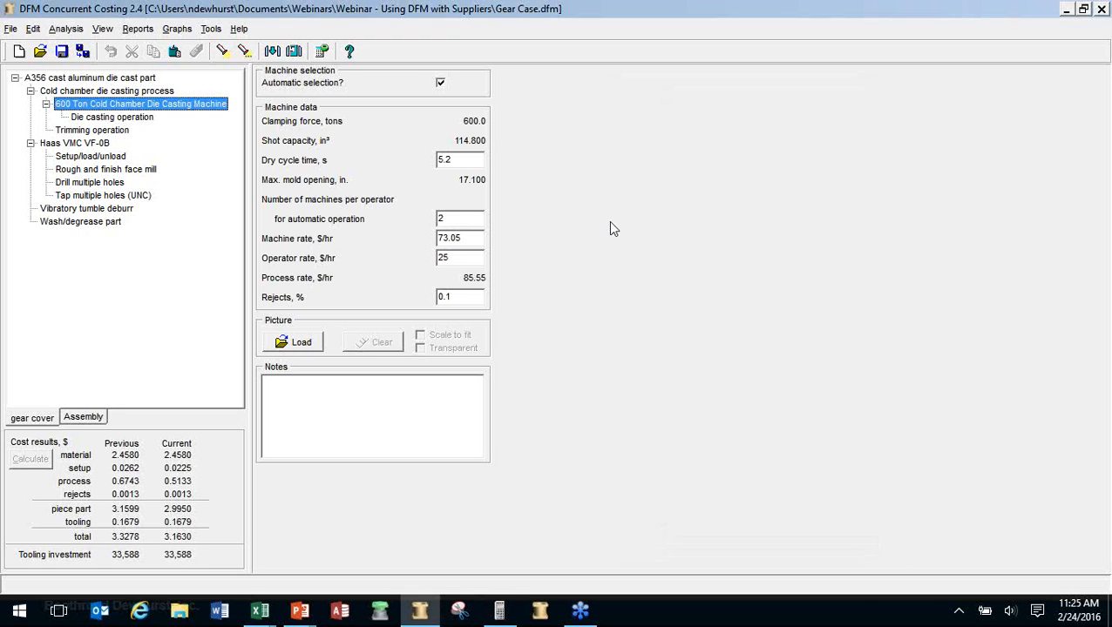
left_click(133, 120)
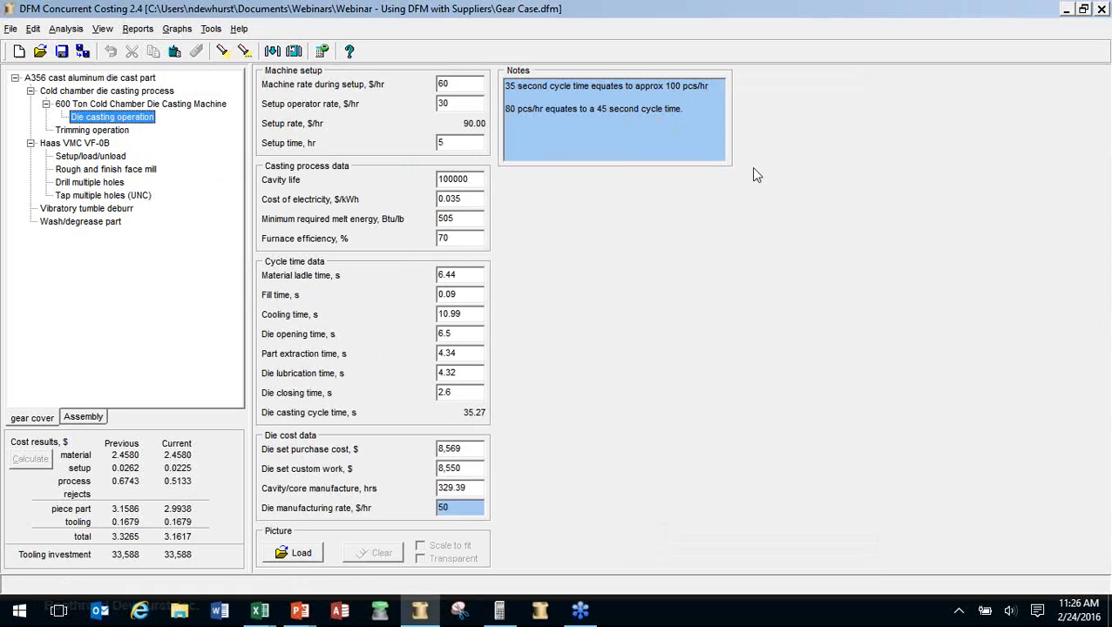
left_click(84, 104)
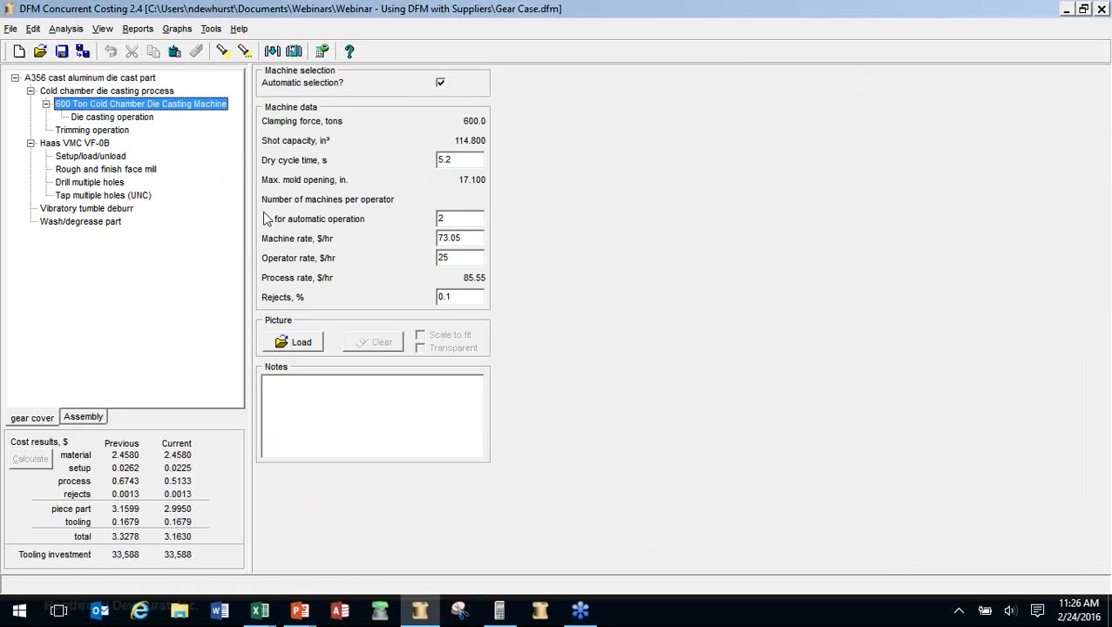
Change the 600 Ton machine's rejects from 0.1% to 2.0% and recalculate
left_click(460, 297)
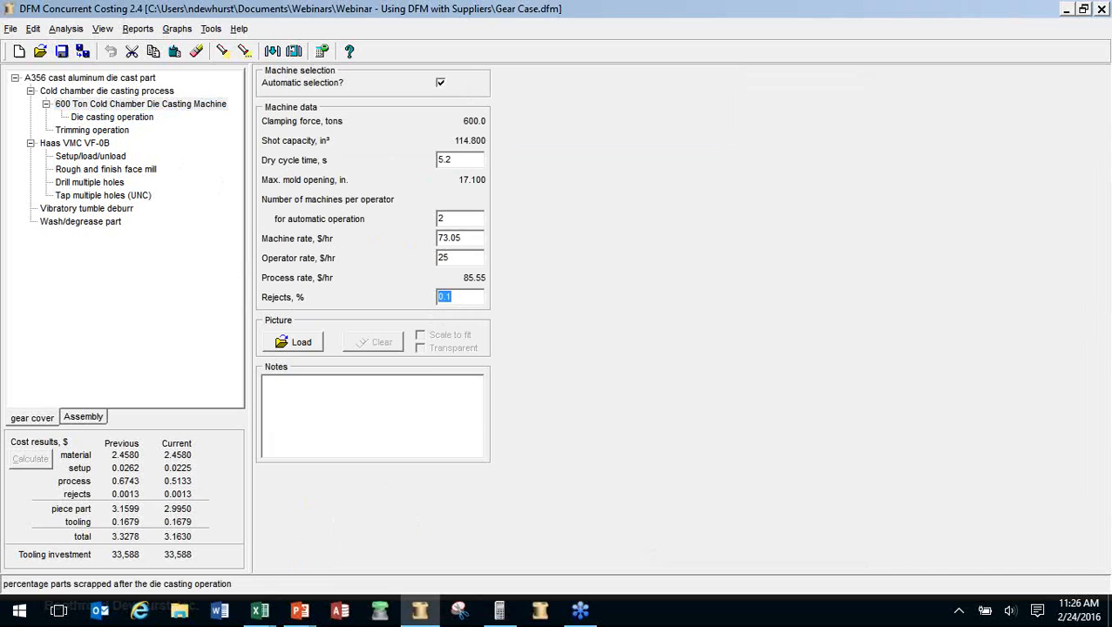
type("2.0")
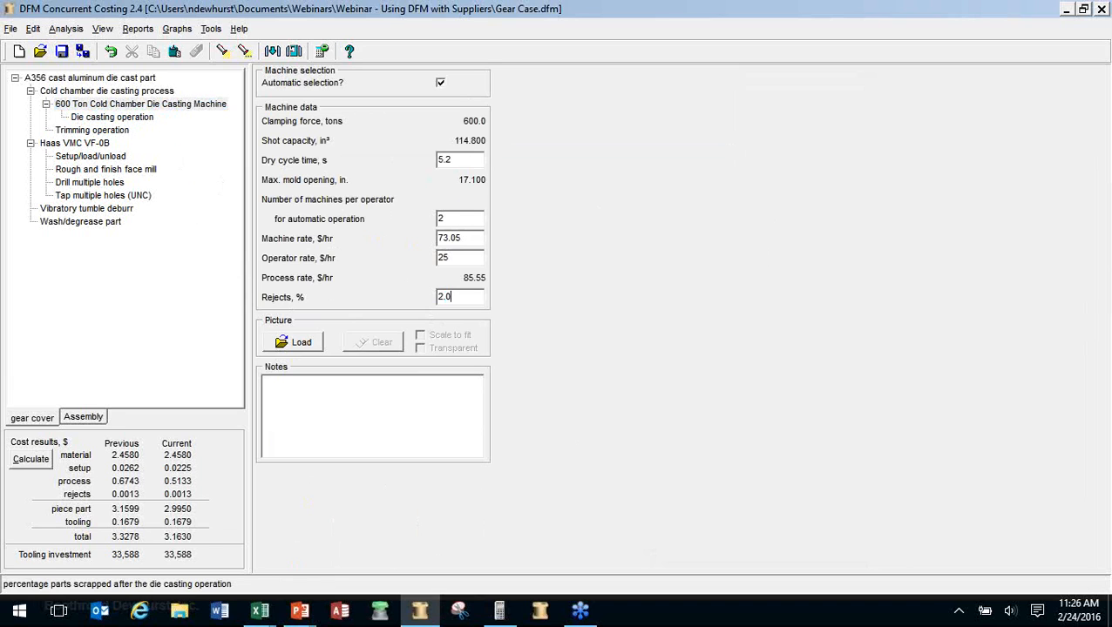
left_click(49, 463)
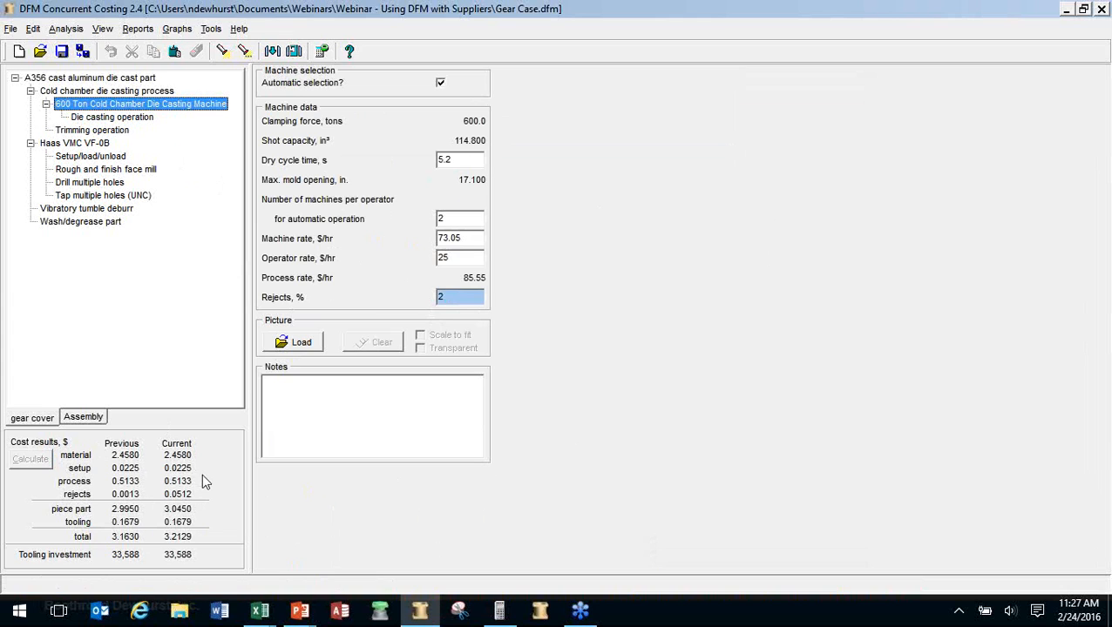
Unlock rejects to restore the 0.1% default, then show the Rough and finish face mill operation
right_click(455, 298)
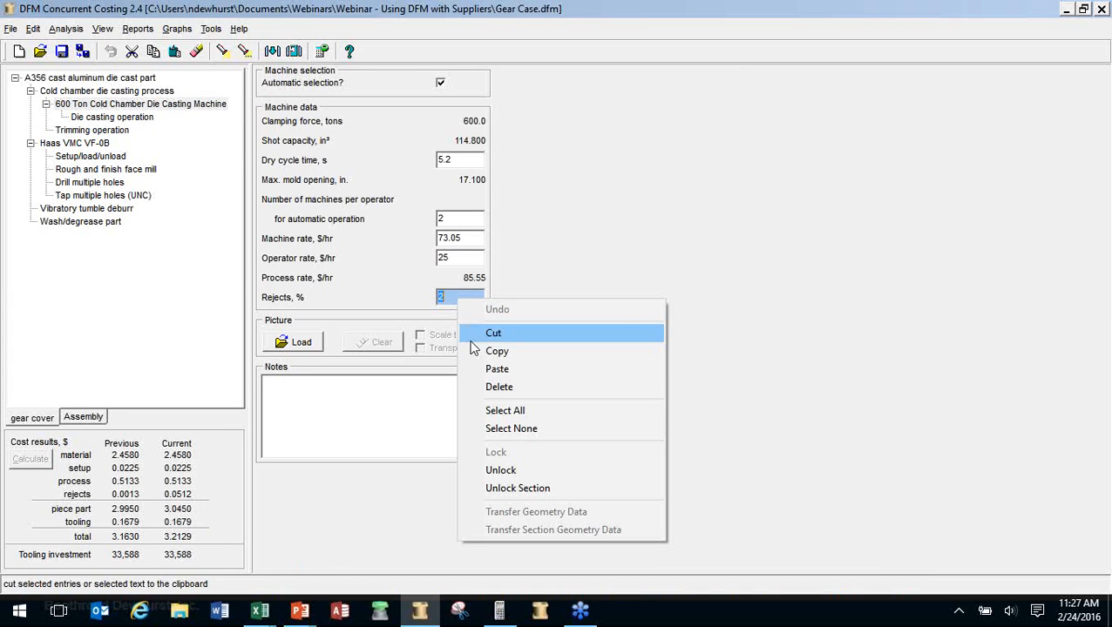
left_click(509, 471)
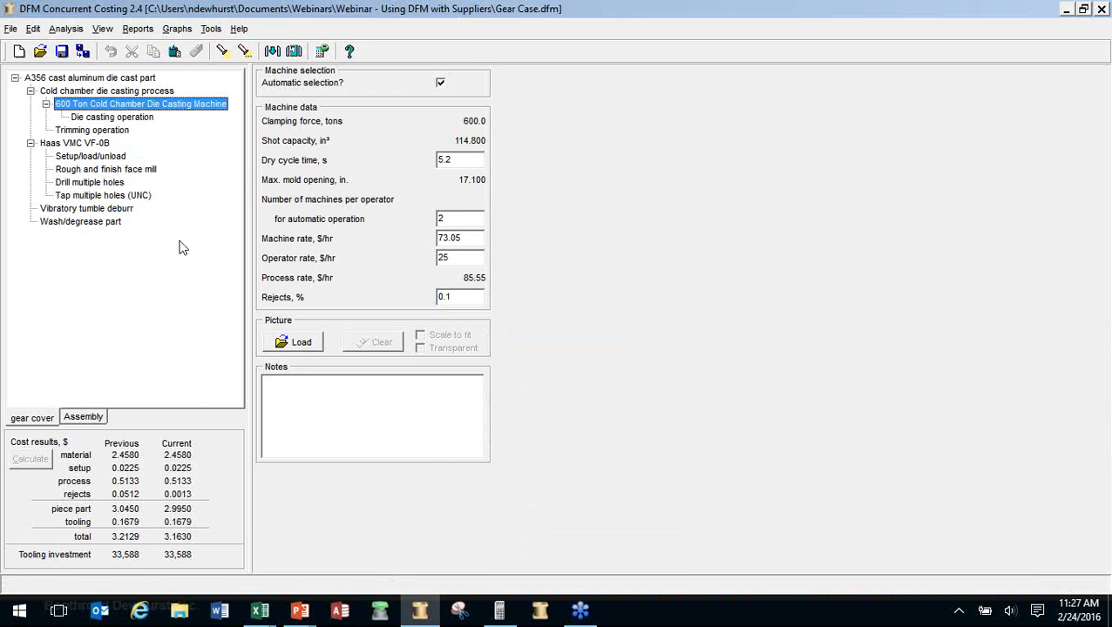
key("alt+Tab")
key("alt+Tab")
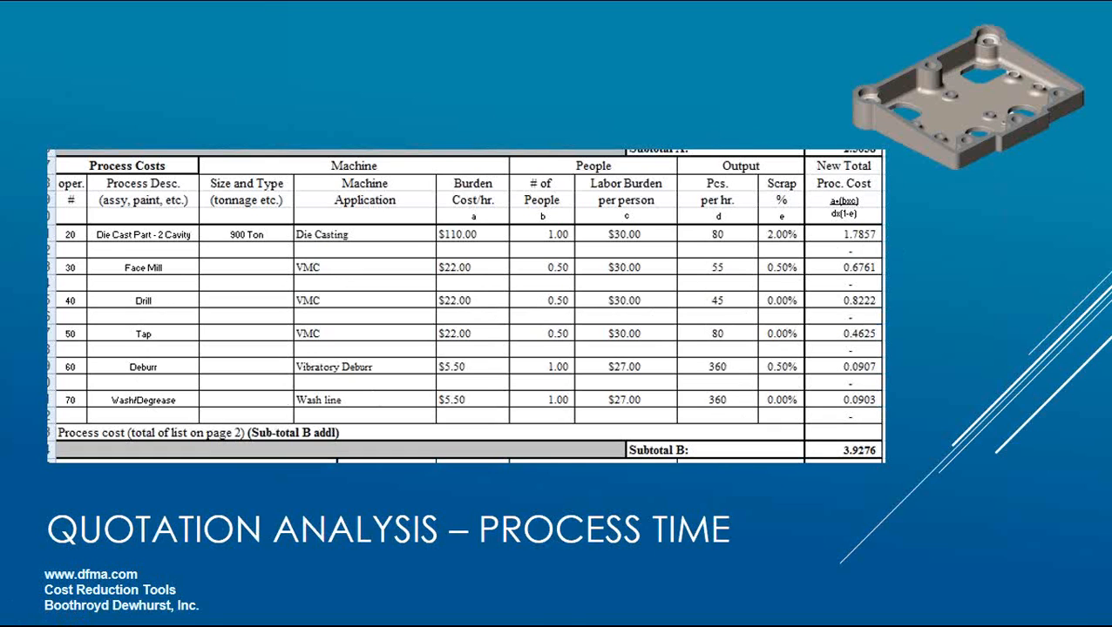
key("alt+Tab")
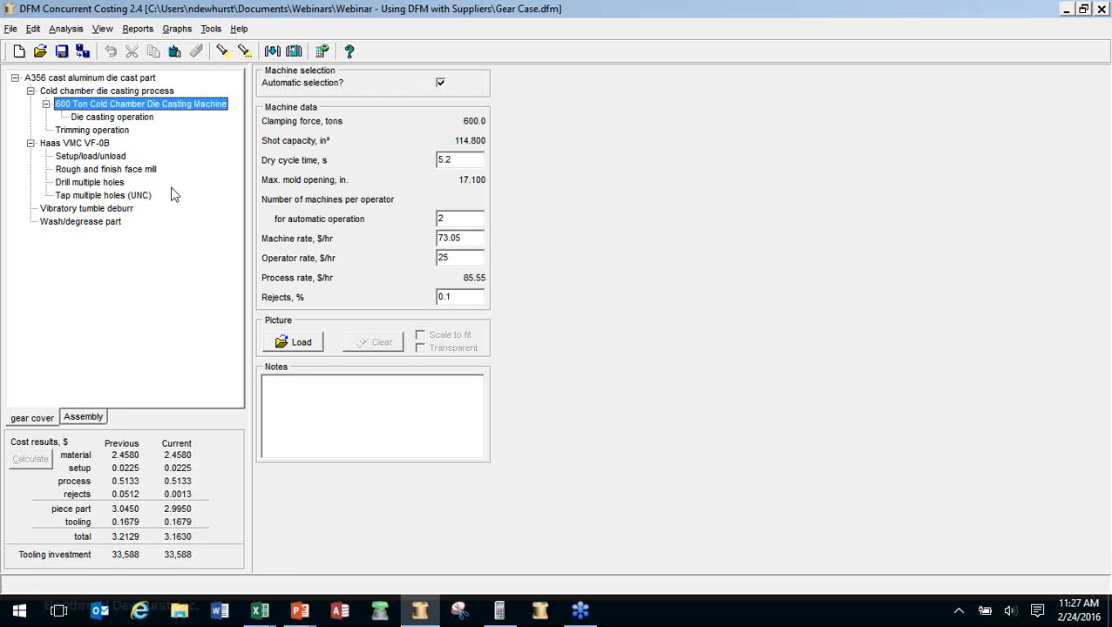
left_click(150, 171)
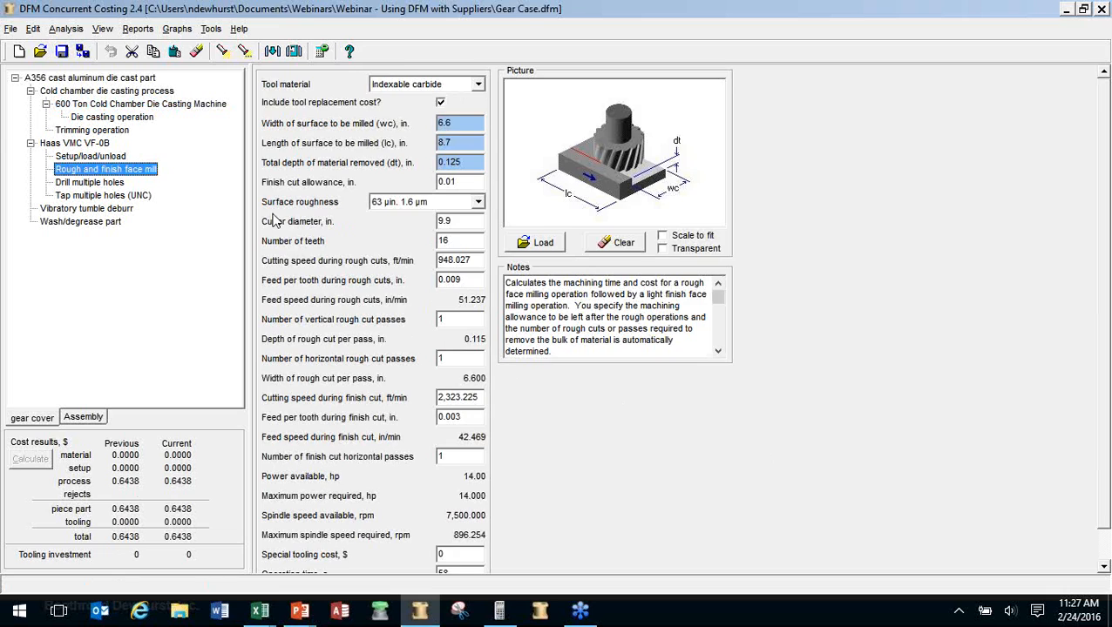
Check the face mill's 58 s operation time, then show the Quotation Analysis – Process Time slide
scroll(276, 220, "down", 1)
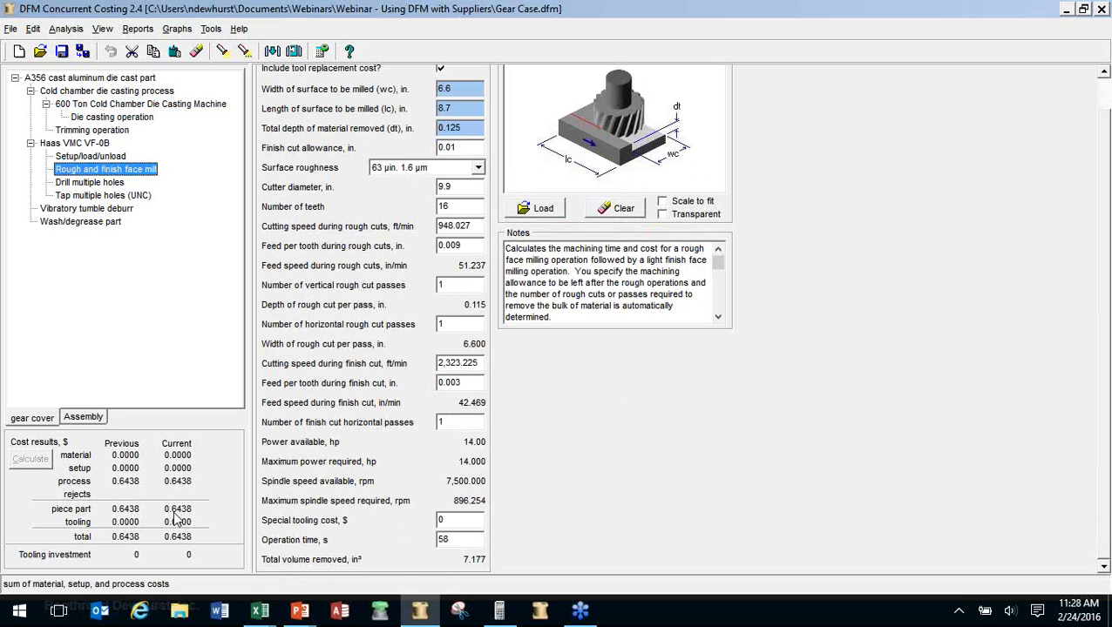
key("alt+Tab")
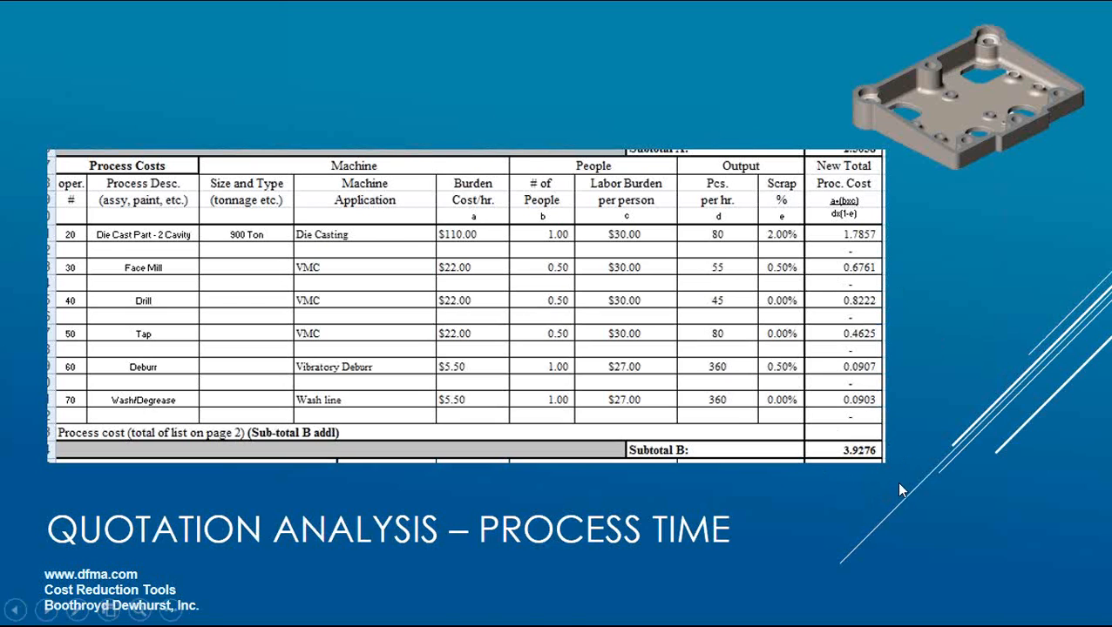
key("alt+Tab")
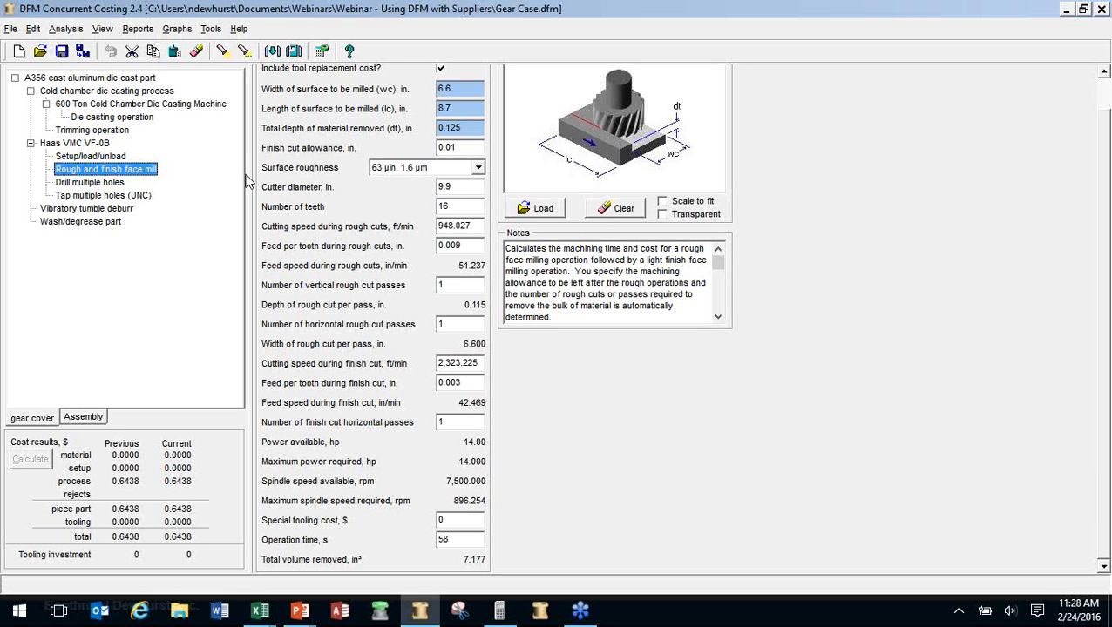
left_click(131, 78)
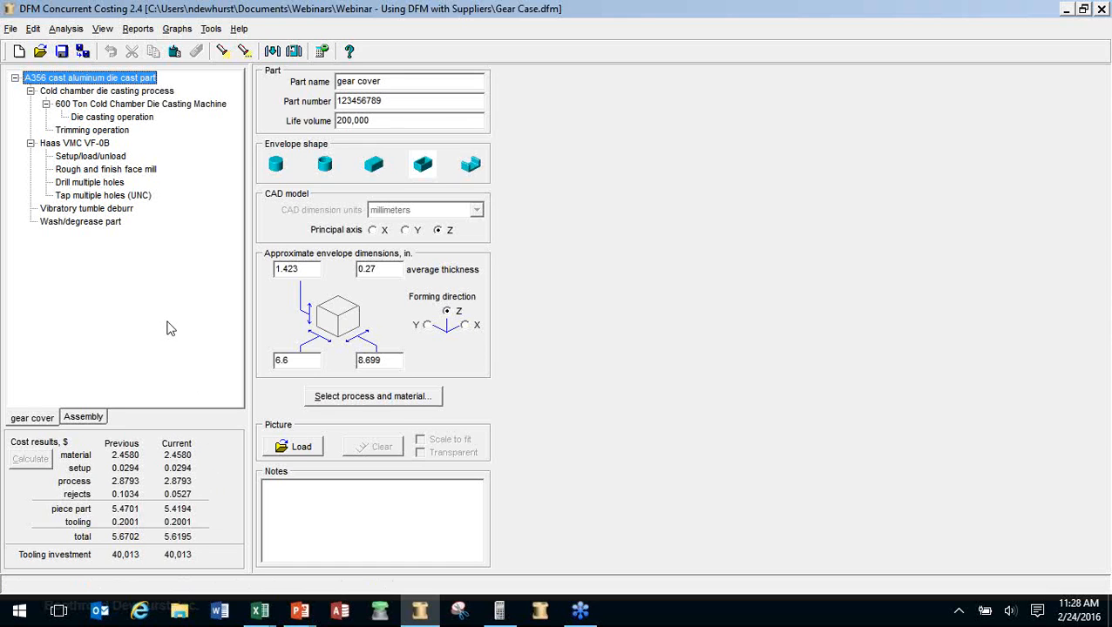
key("alt+Tab")
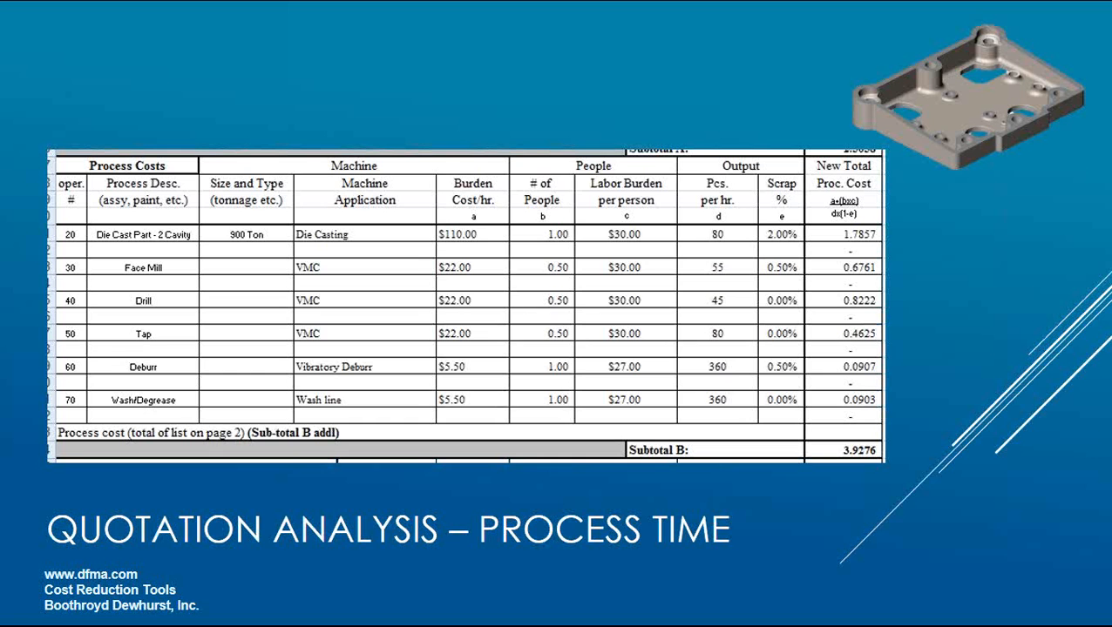
Advance to the Quotation Analysis - Assembly slide, then return to the gear cover model in DFM Concurrent Costing
left_click(305, 369)
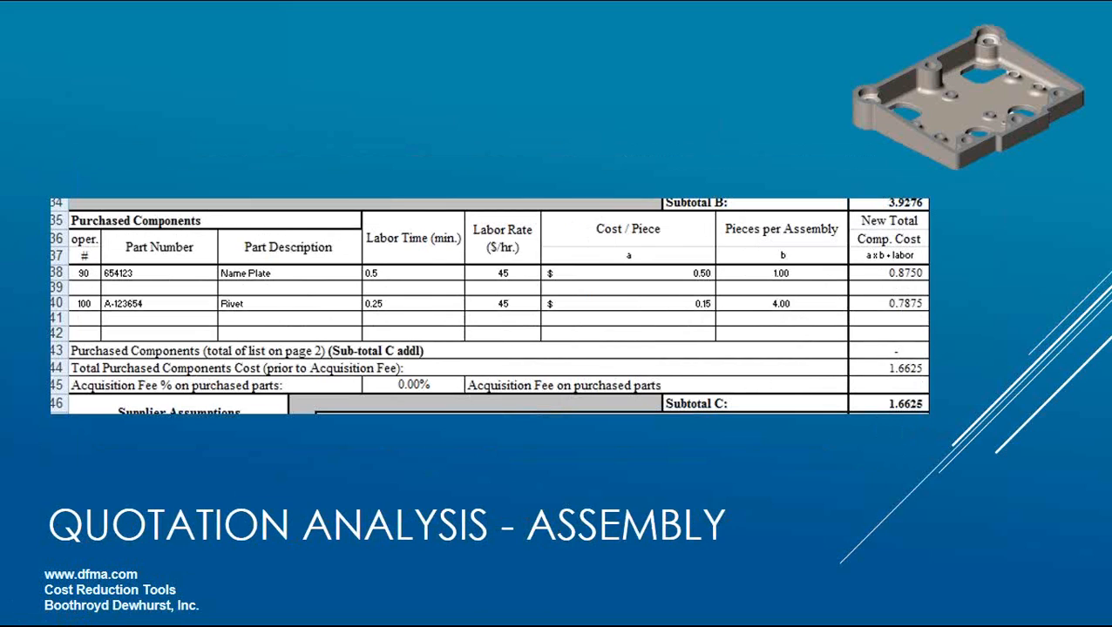
key("alt+Tab")
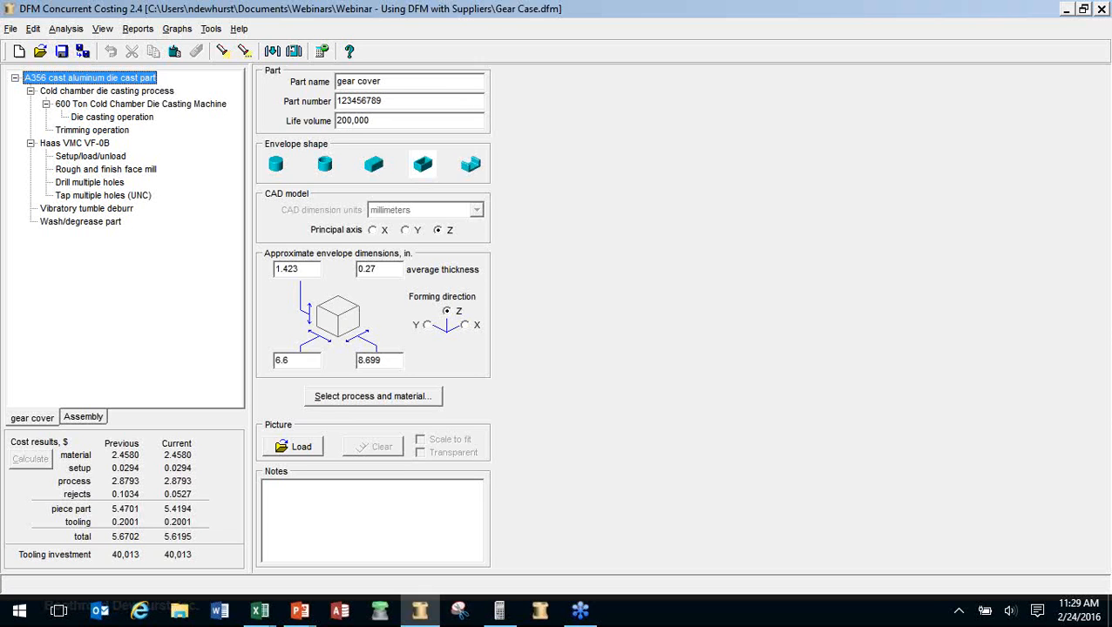
Open the Assembly model and review fabrication process, jig setup, part insertion and gear cover costs
left_click(87, 419)
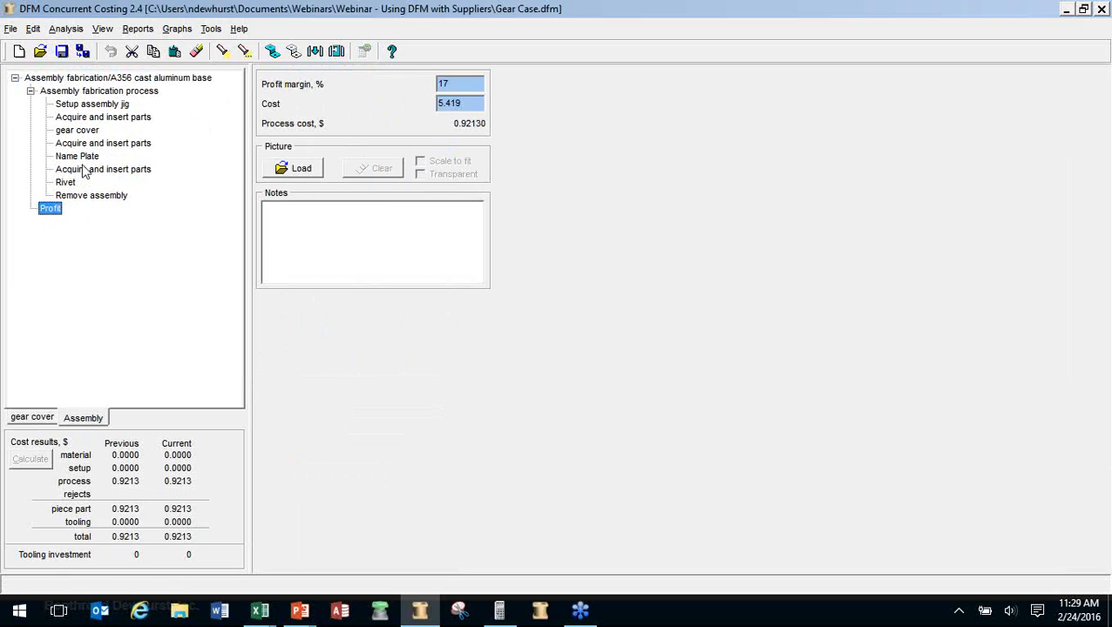
left_click(89, 92)
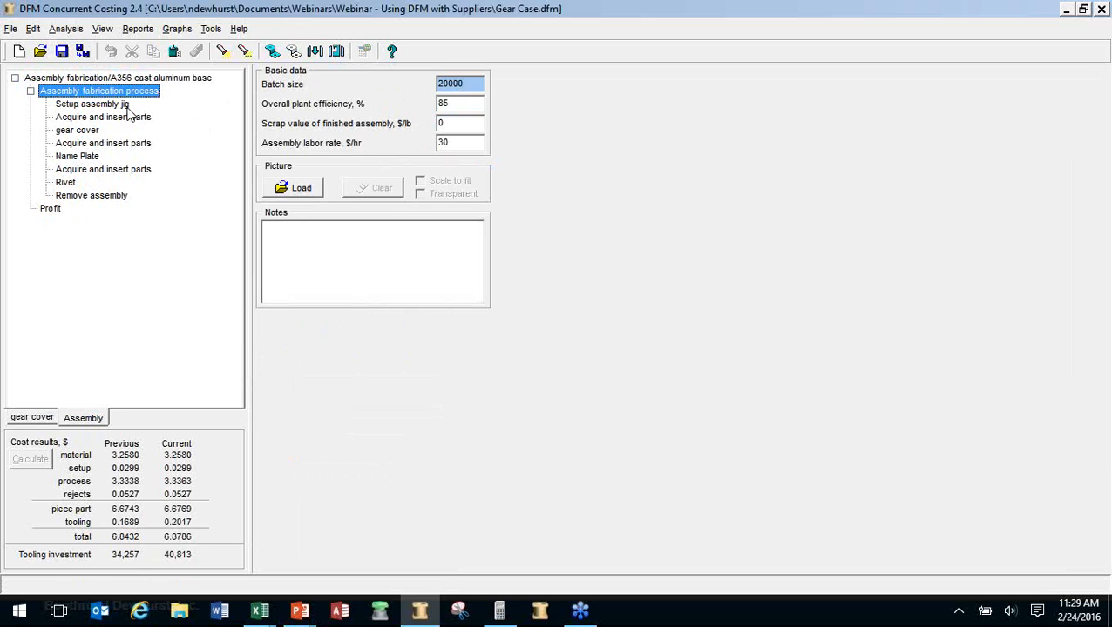
left_click(126, 106)
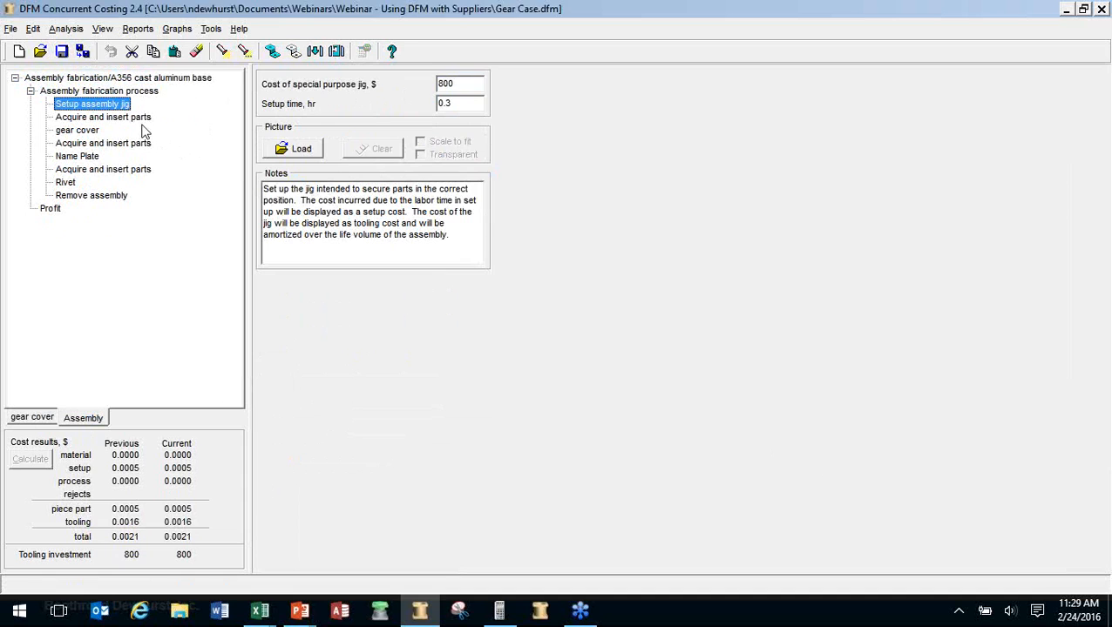
left_click(144, 120)
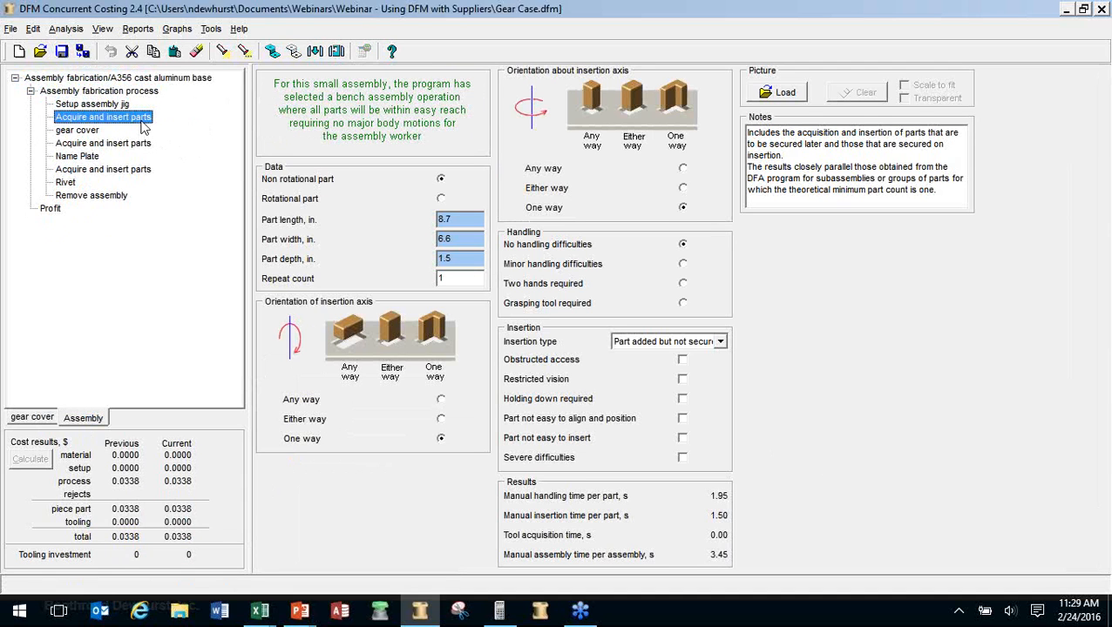
left_click(96, 132)
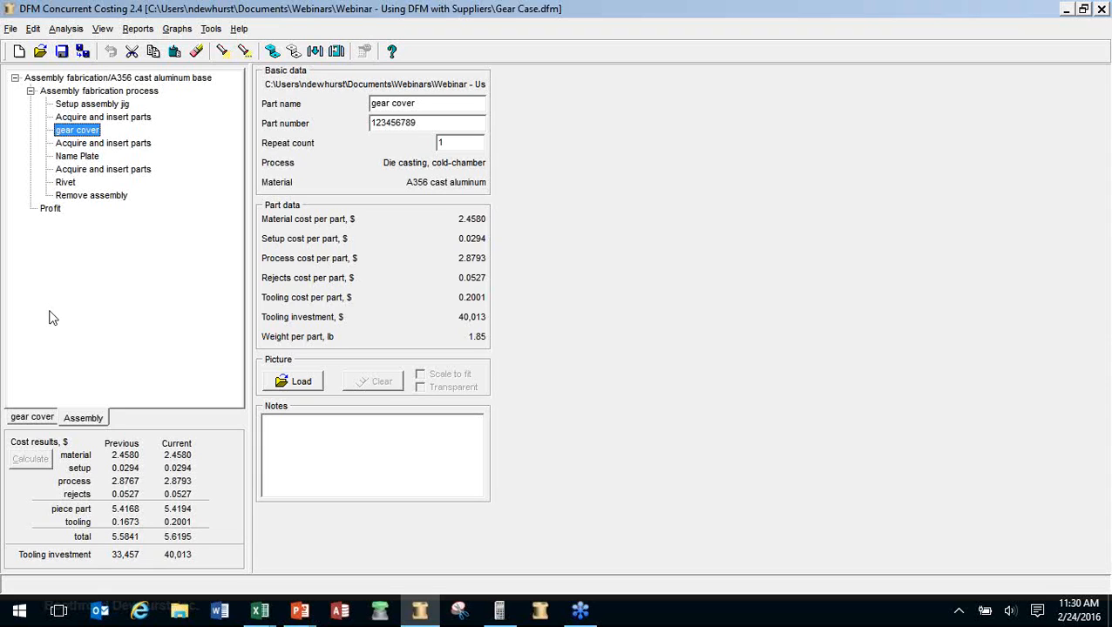
Review Name Plate and Rivet insertion and part costs, Remove assembly, then the assembly's $6.8786 basic data
left_click(93, 145)
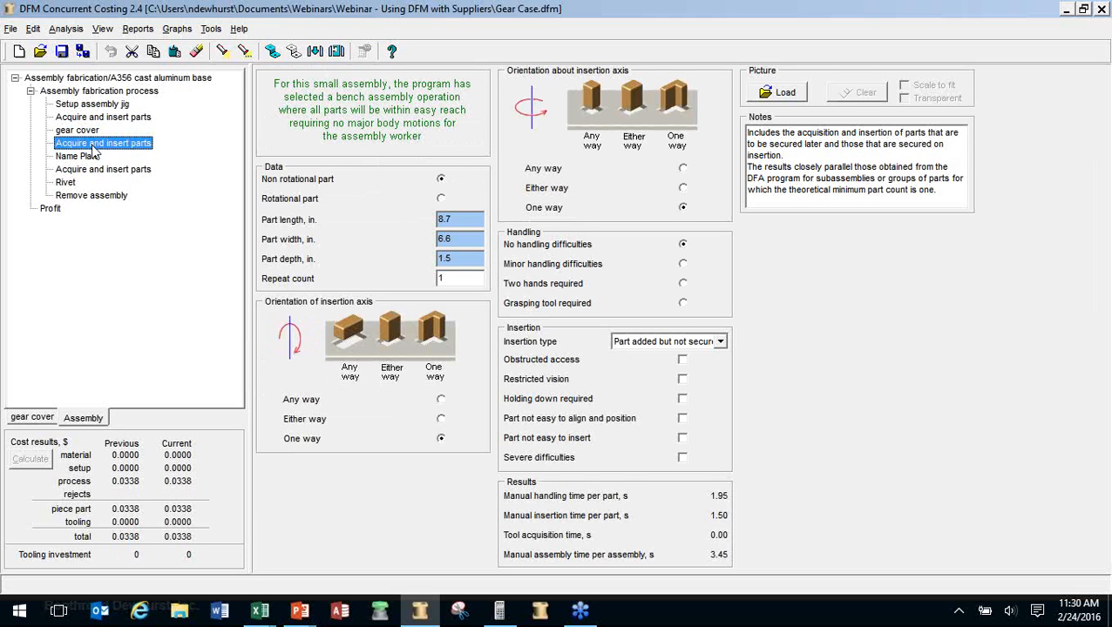
left_click(87, 156)
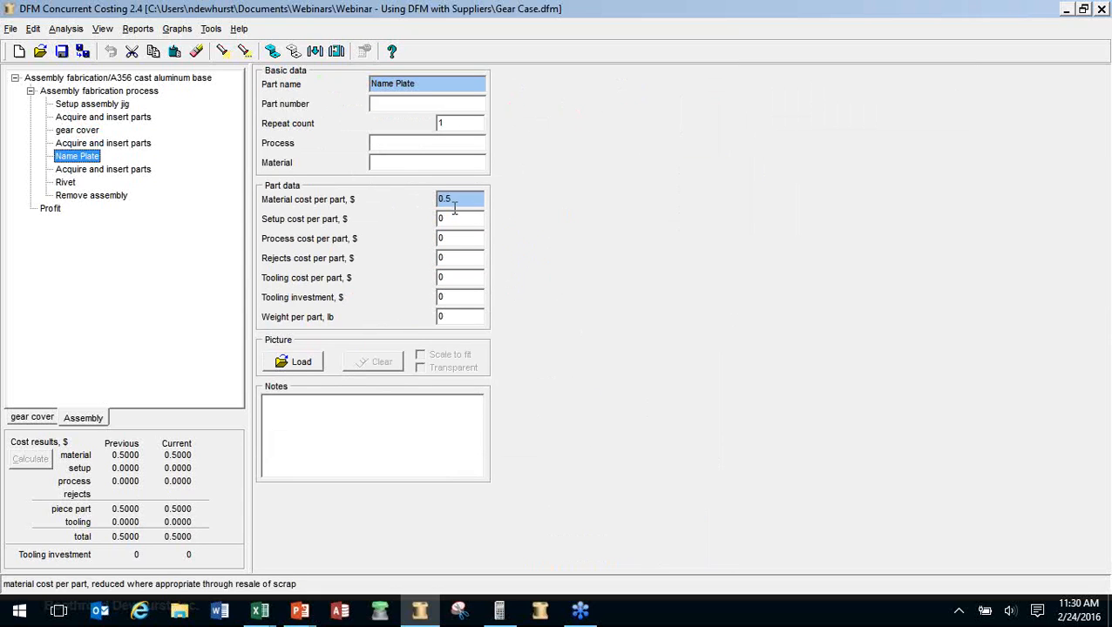
left_click(145, 172)
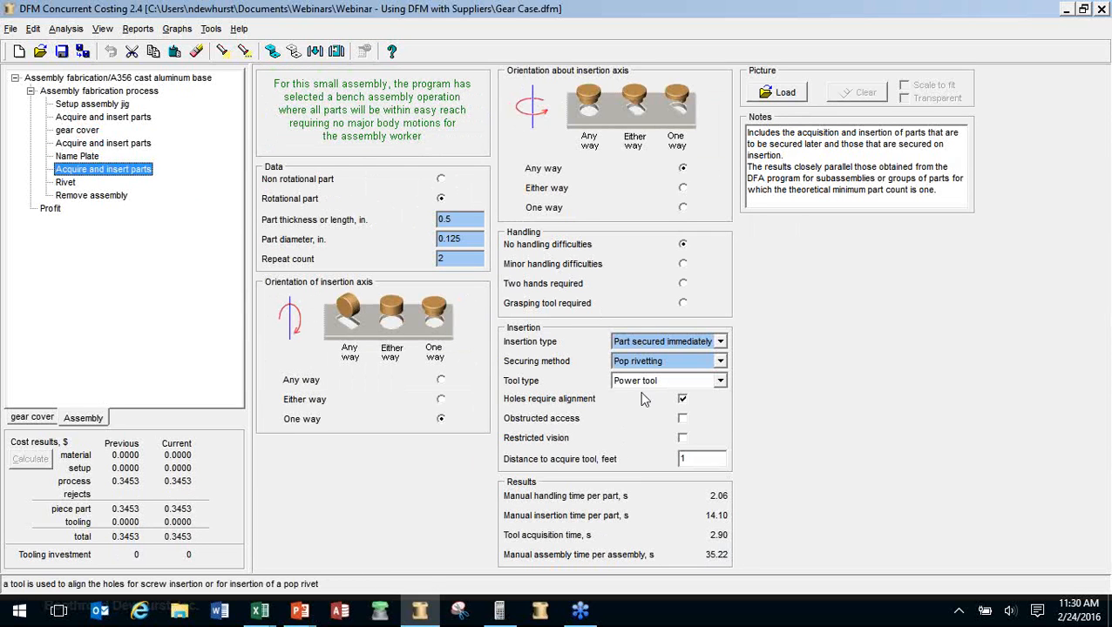
left_click(67, 183)
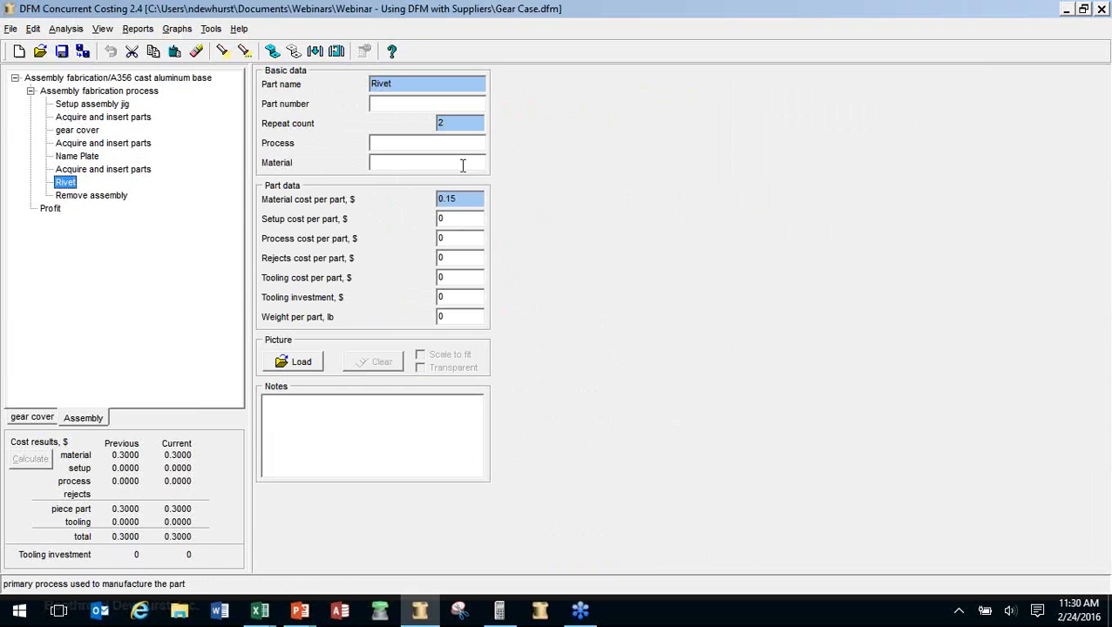
left_click(116, 199)
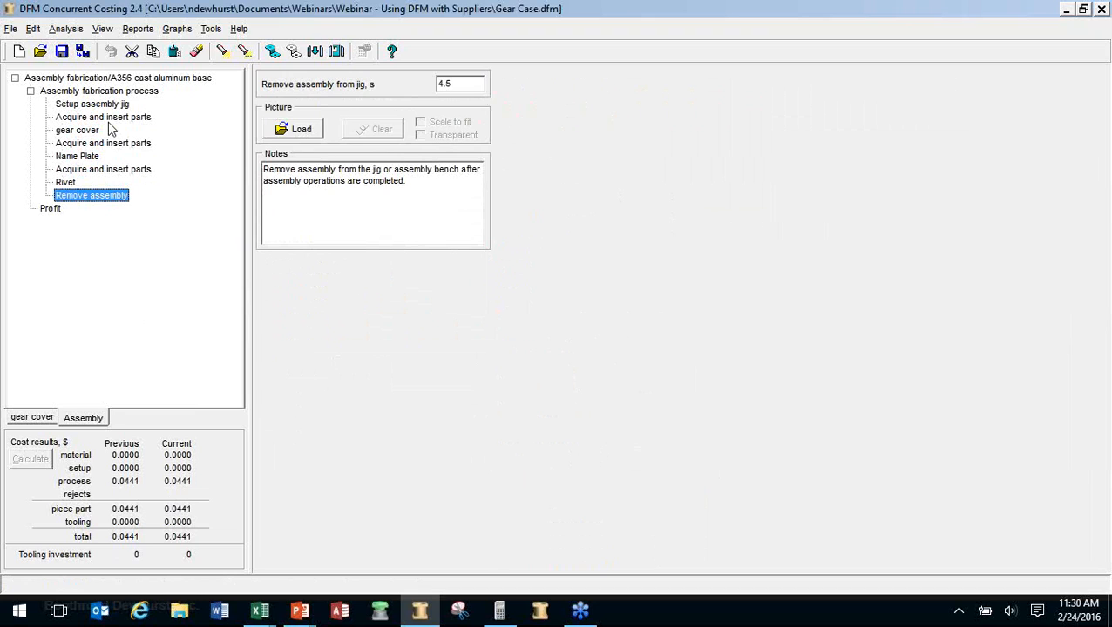
left_click(108, 91)
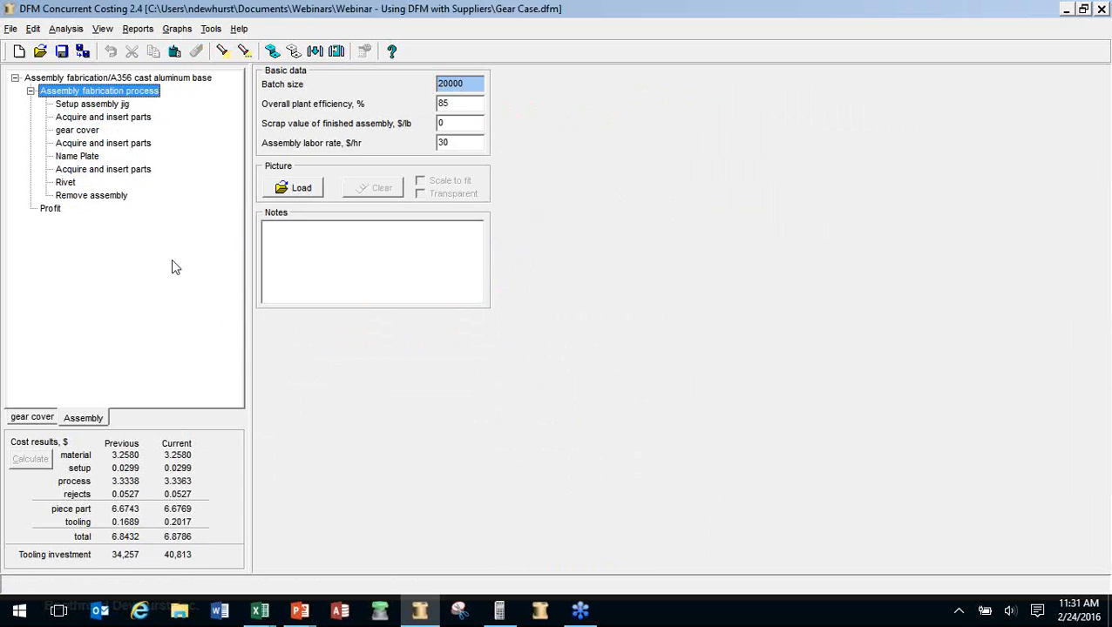
Show the Summary slide comparing the $8.0958 quote total with DFM's $6.5948, a 22.7% difference
key("alt+Tab")
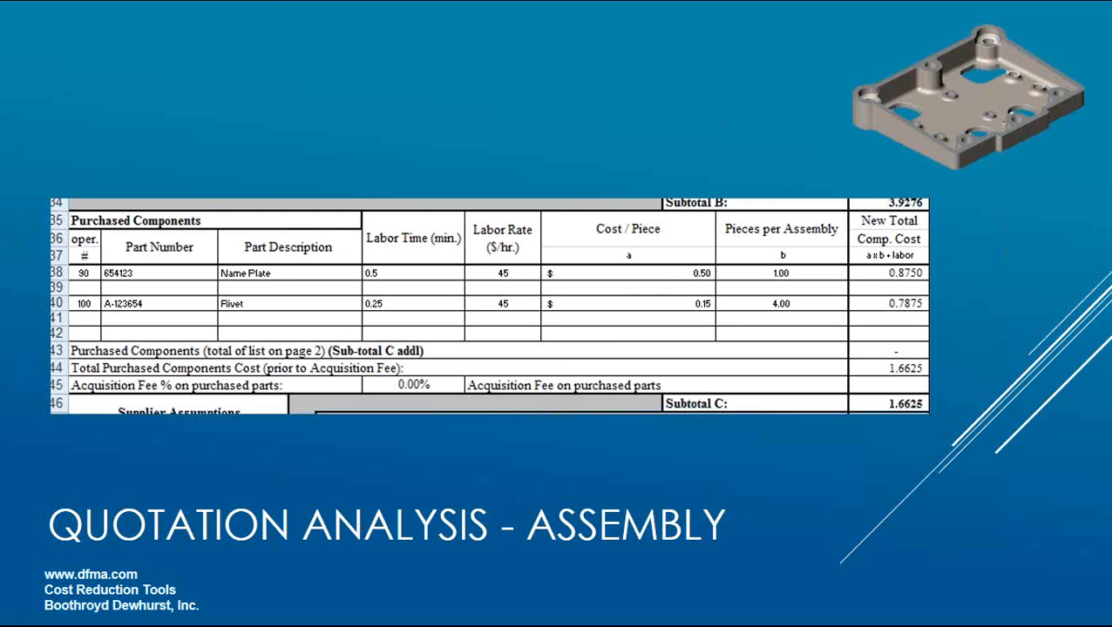
left_click(395, 311)
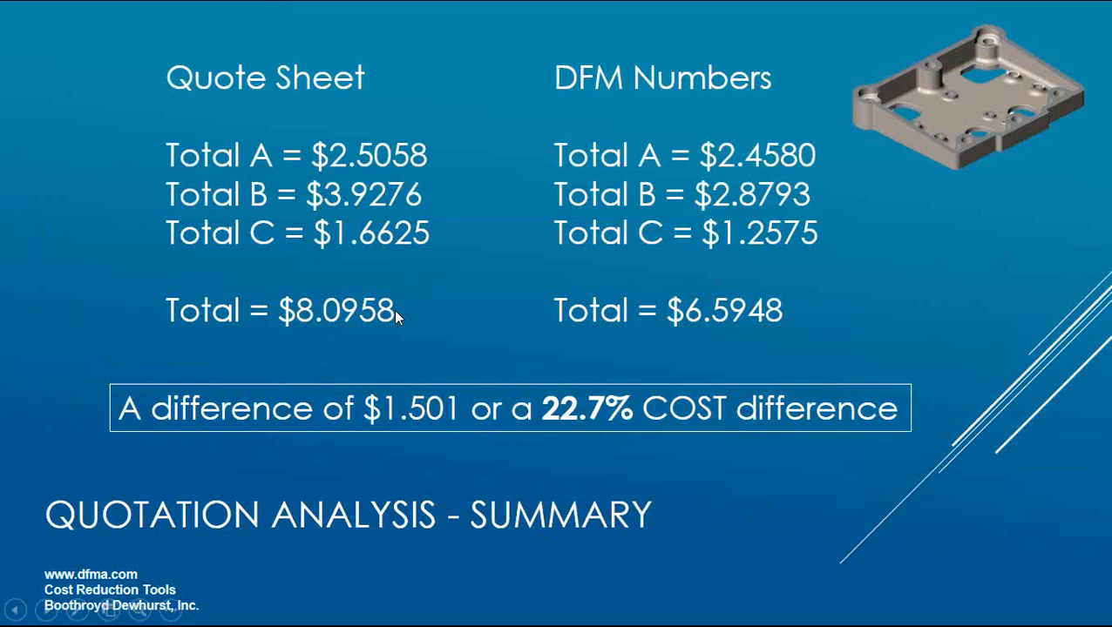